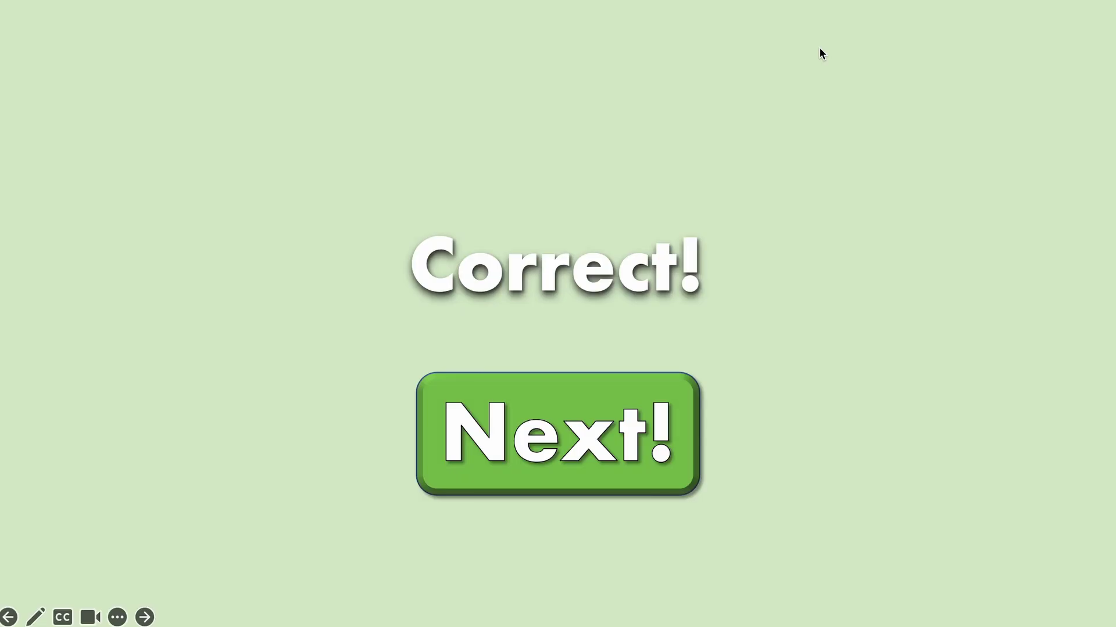
# In the slideshow, advance past the Correct! result and through two more random key-signature questions
pyautogui.click(567, 397)
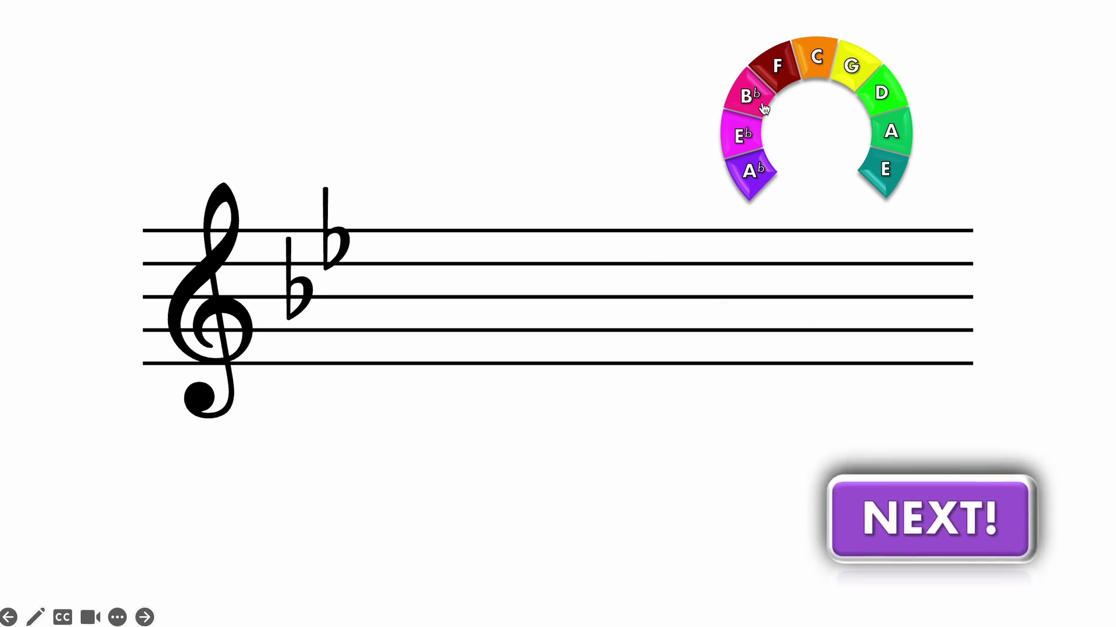
pyautogui.click(909, 505)
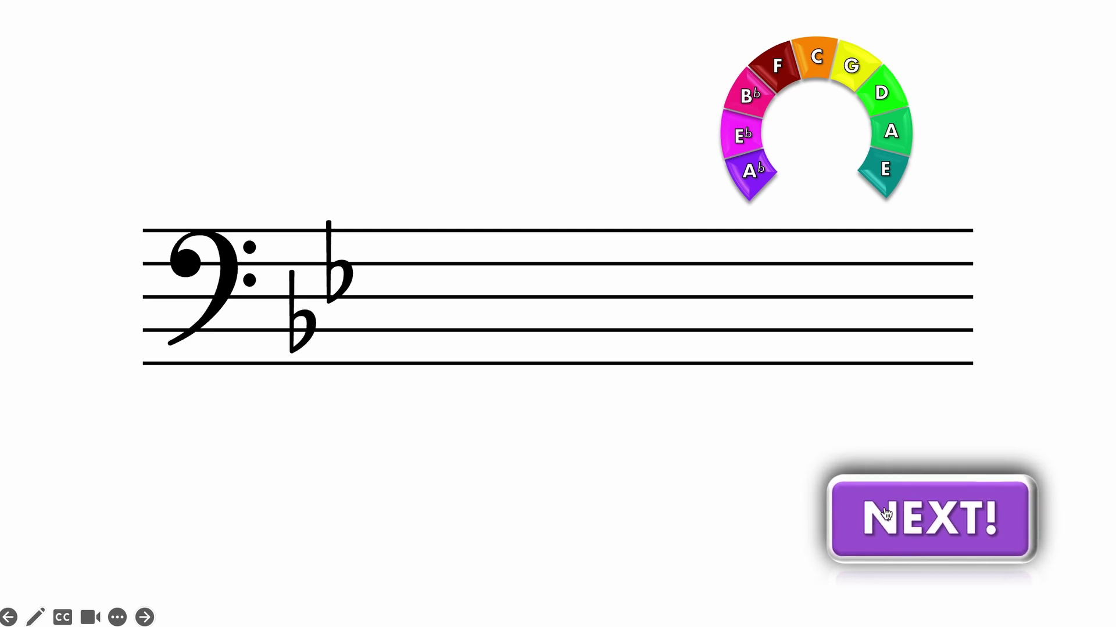
pyautogui.click(886, 514)
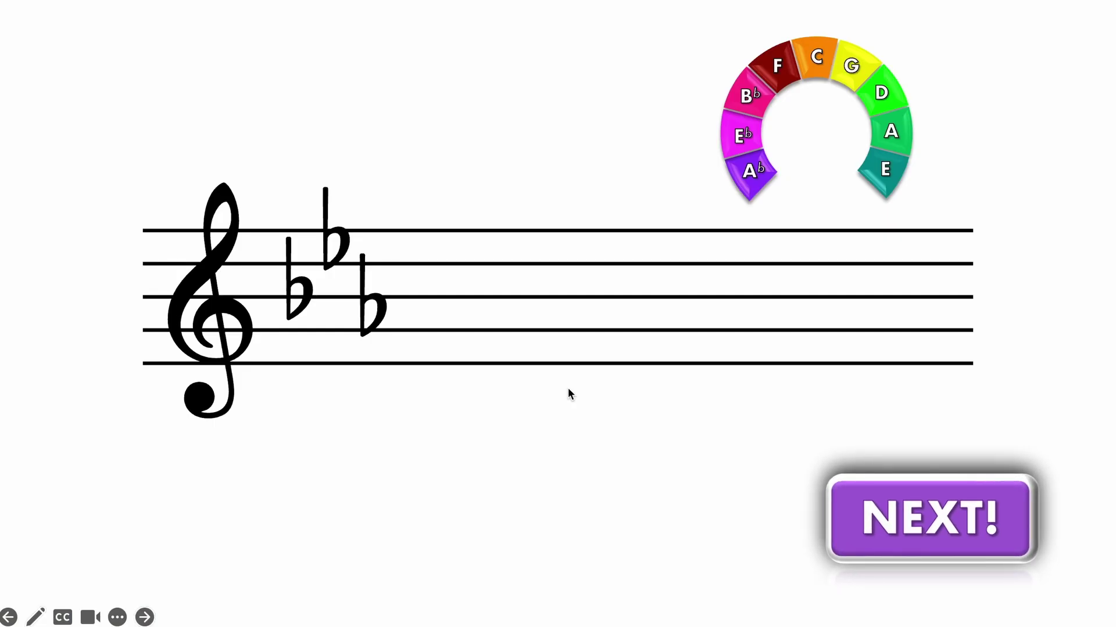
# Exit the slideshow and return to the title slide for editing
pyautogui.press('Escape')
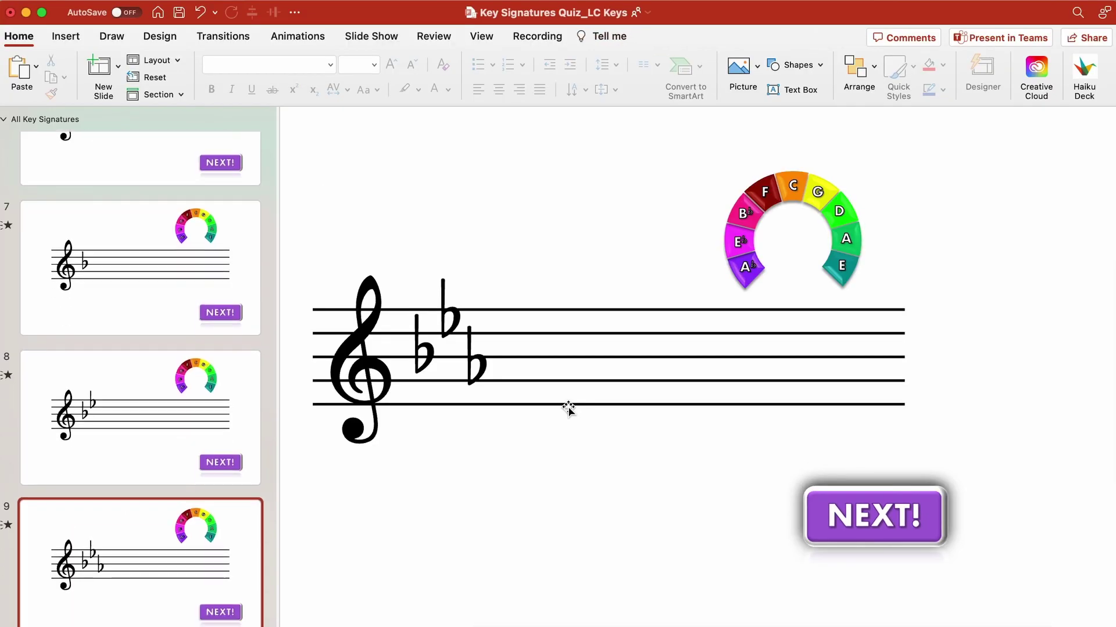
pyautogui.scroll(10, 216, 388)
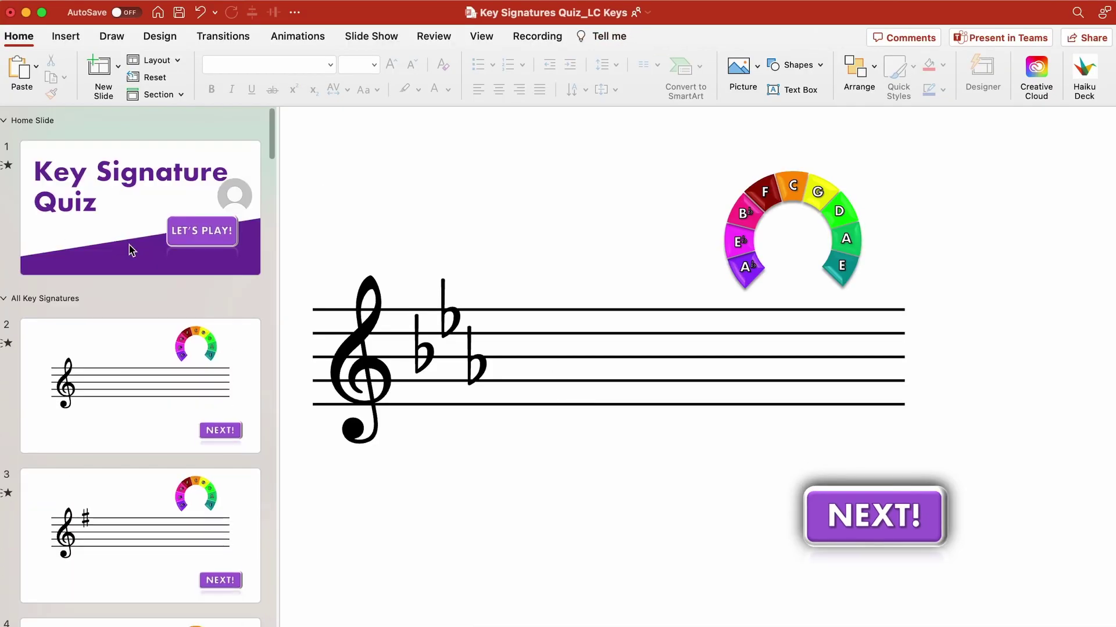
pyautogui.click(131, 247)
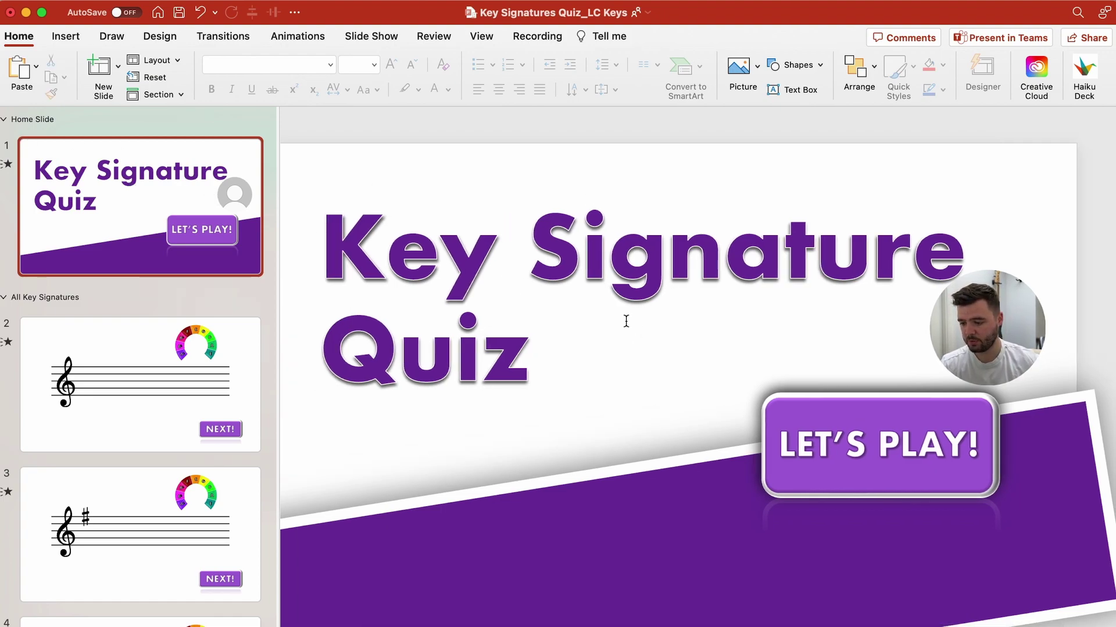
# Make the LET'S PLAY! button run the JumpToRandomKeySig macro with the arrow.wav sound
pyautogui.click(854, 423)
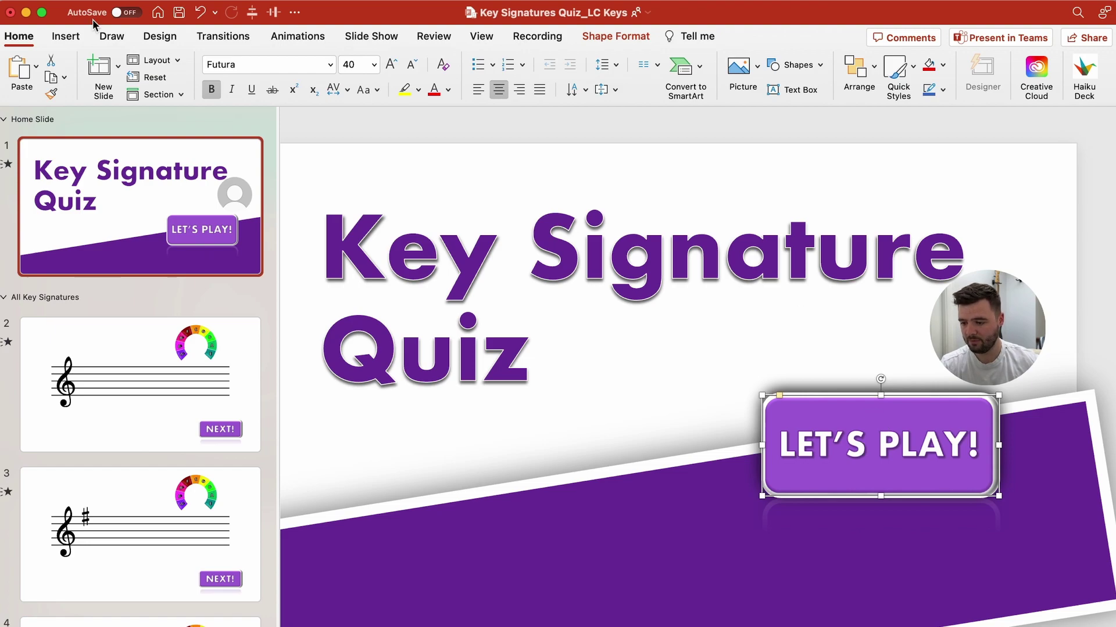
pyautogui.click(66, 36)
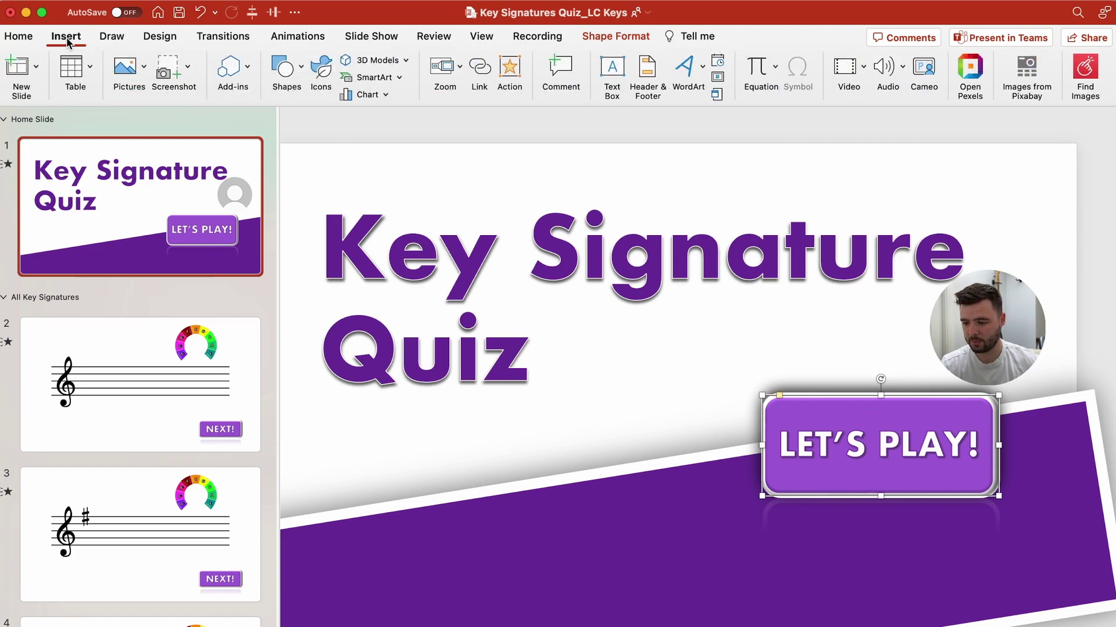
pyautogui.click(510, 73)
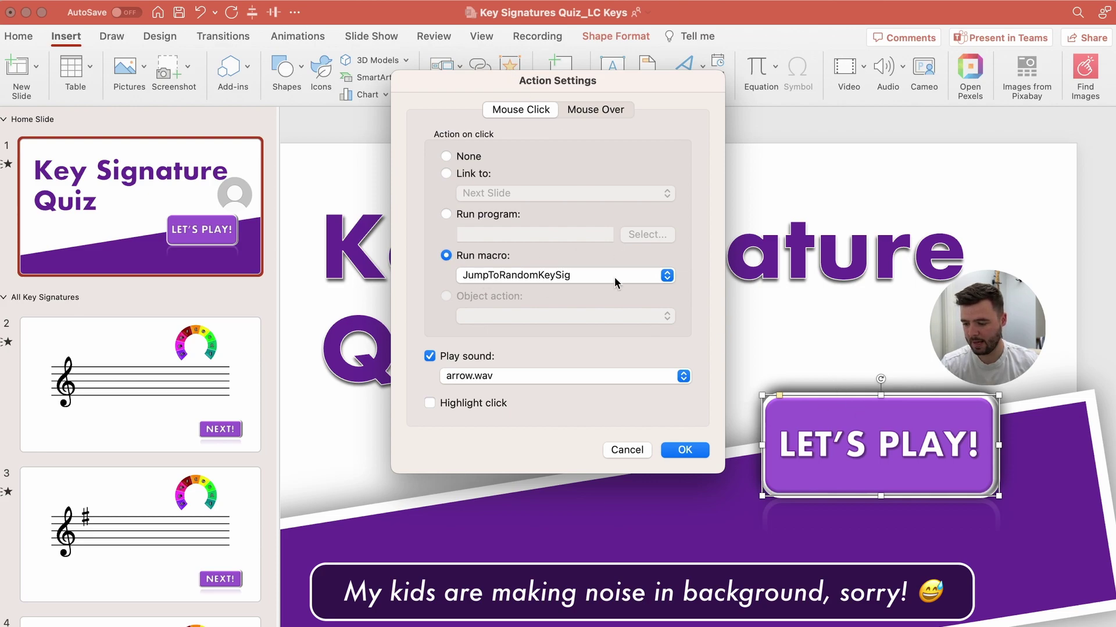
pyautogui.click(665, 450)
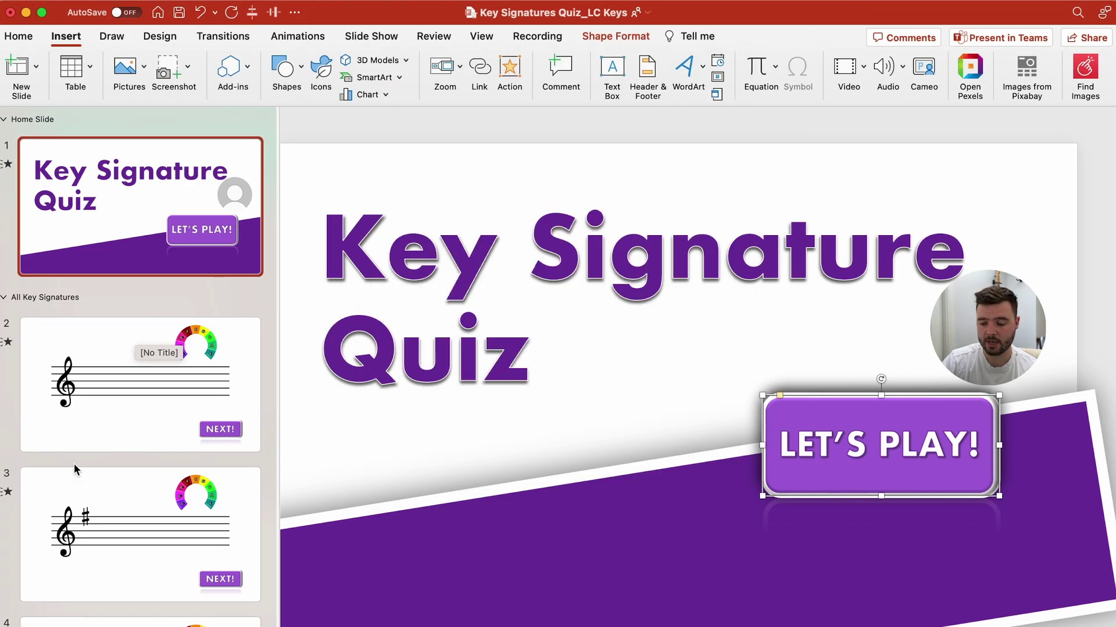
# Open slide 2, jump down to bass-clef Minor slide 37, and go back to slide 2
pyautogui.click(101, 385)
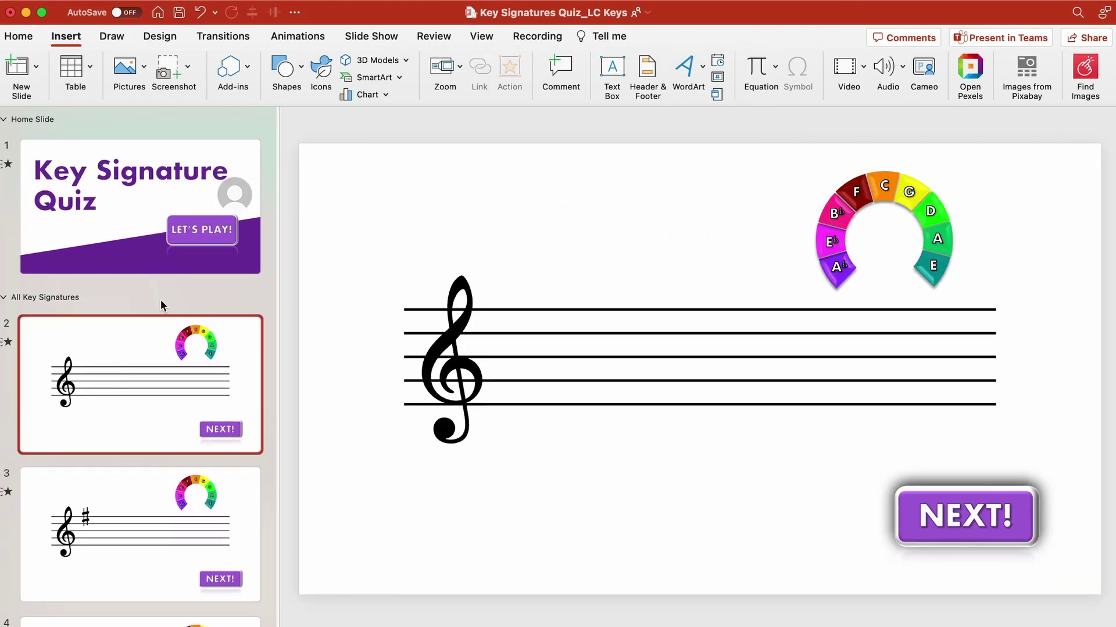
pyautogui.scroll(-20, 140, 407)
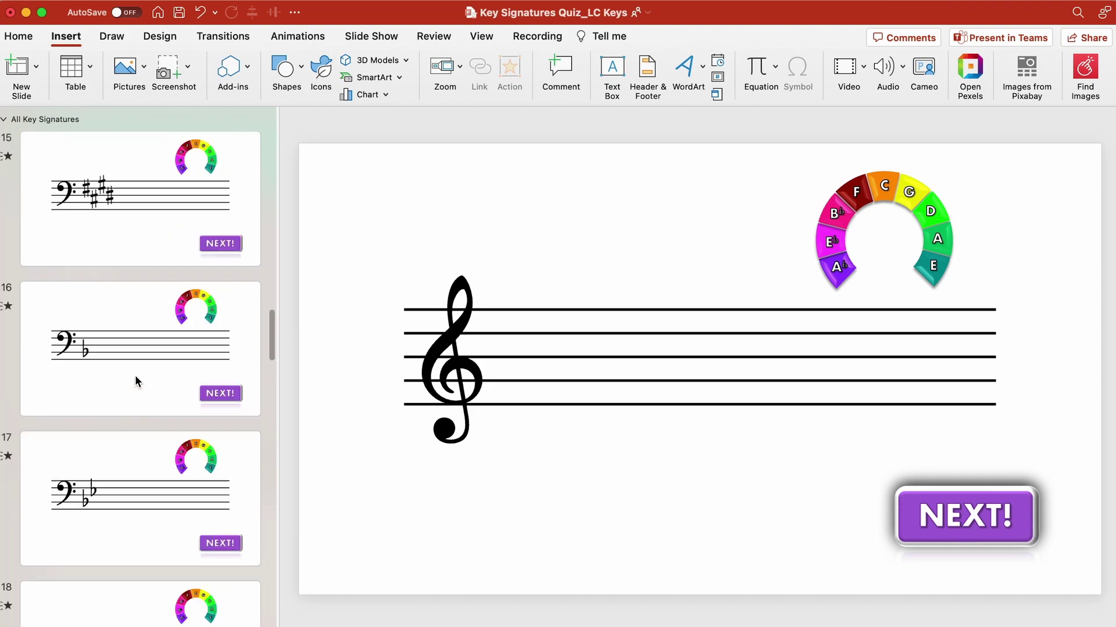
pyautogui.scroll(-20, 134, 381)
pyautogui.click(97, 267)
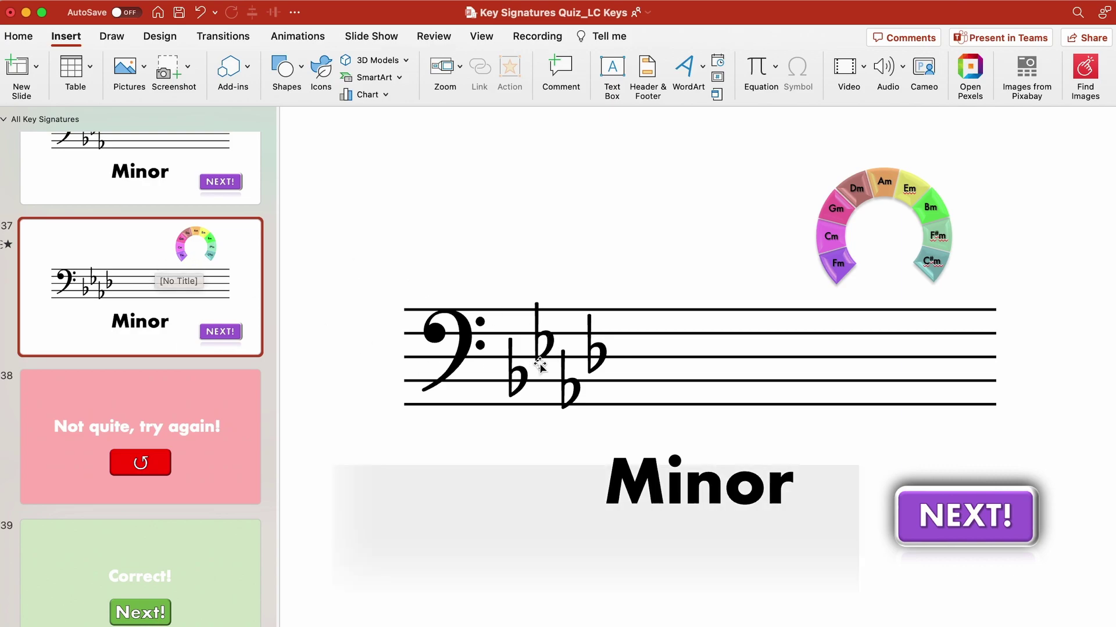
pyautogui.scroll(20, 174, 268)
pyautogui.scroll(6, 174, 269)
pyautogui.click(104, 362)
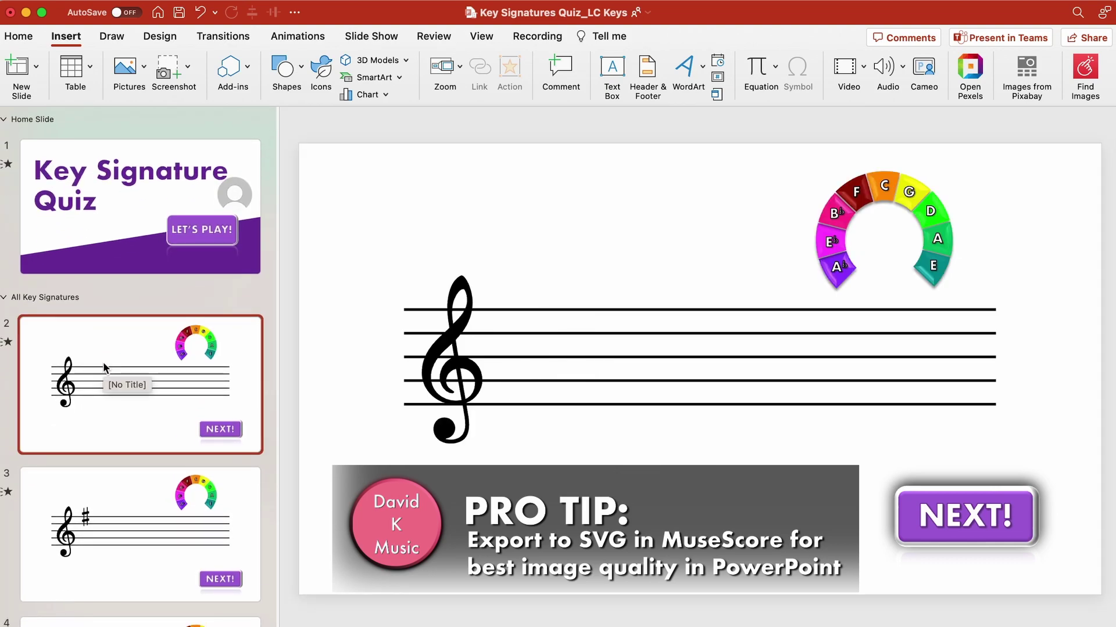
# Step through the following key-signature slides to the four-flat slide, then return to slide 2
pyautogui.press('Down')
pyautogui.press('Down')
pyautogui.press('Down')
pyautogui.press('Down')
pyautogui.press('Down')
pyautogui.press('Down')
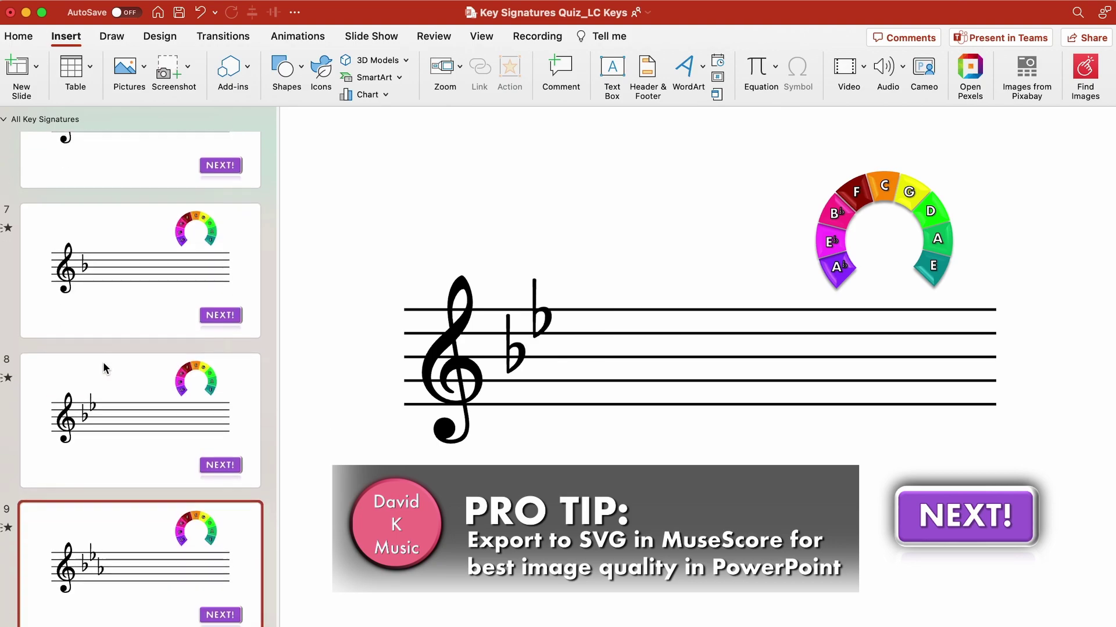
pyautogui.press('Down')
pyautogui.press('Down')
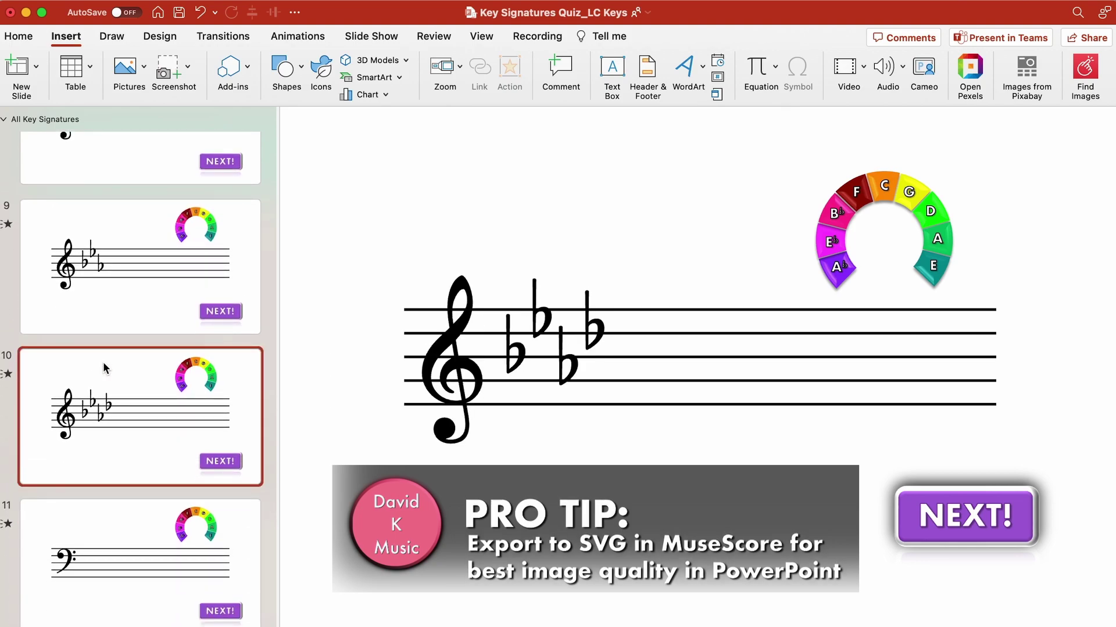
pyautogui.scroll(15, 105, 367)
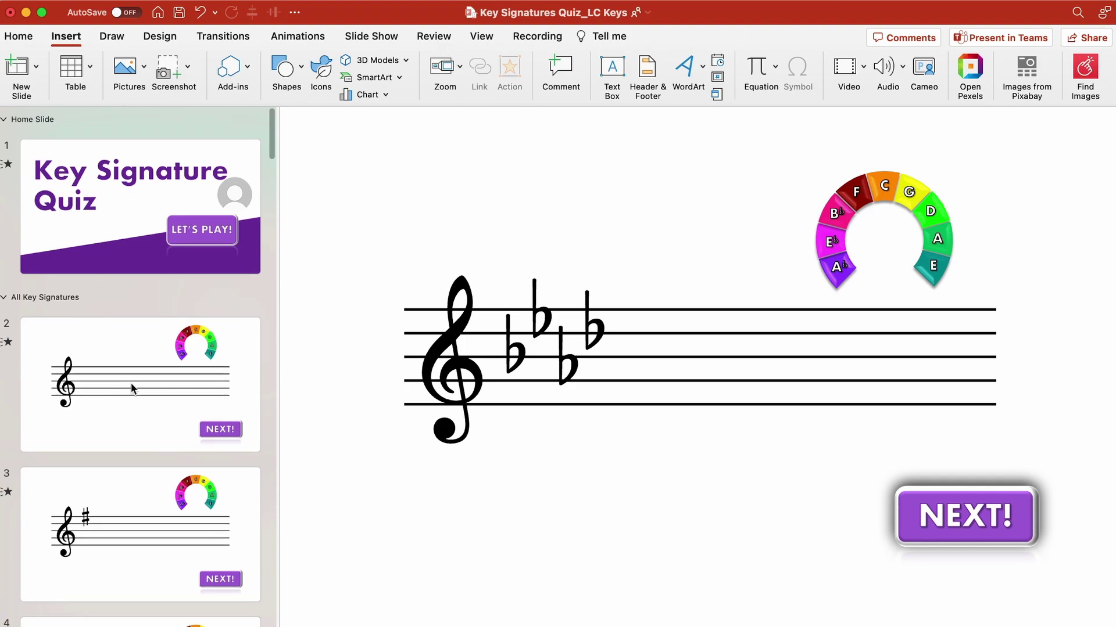
pyautogui.click(131, 382)
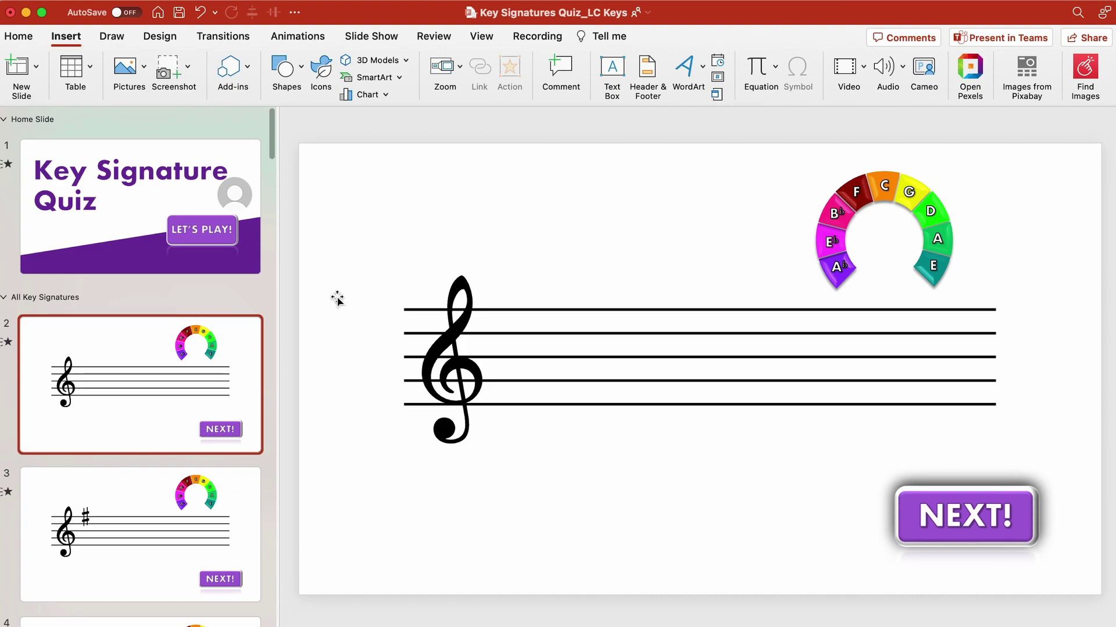
# Scroll to the end of the deck to view slide 37, then return to treble-clef slide 2
pyautogui.scroll(-2, 157, 386)
pyautogui.scroll(-2, 157, 386)
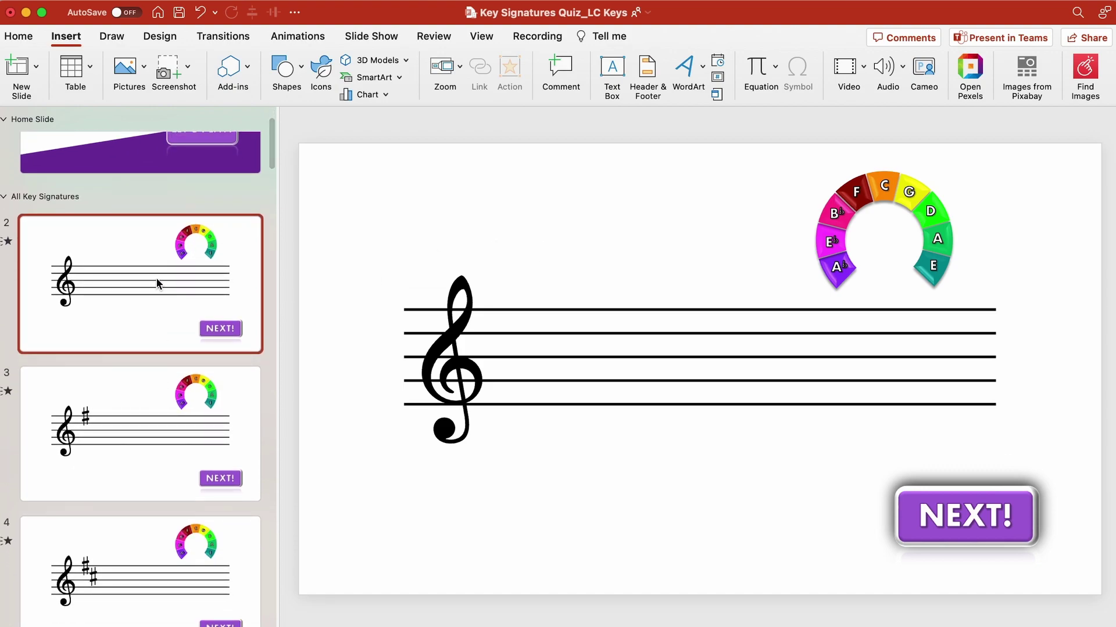
pyautogui.scroll(-1, 120, 274)
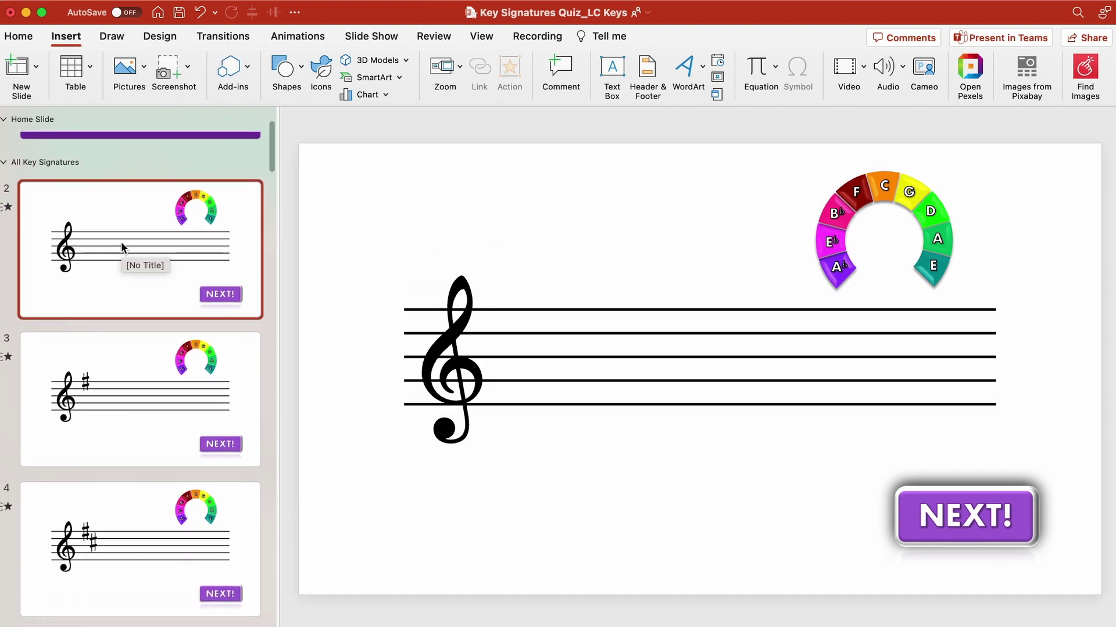
pyautogui.scroll(-20, 155, 421)
pyautogui.scroll(-20, 156, 420)
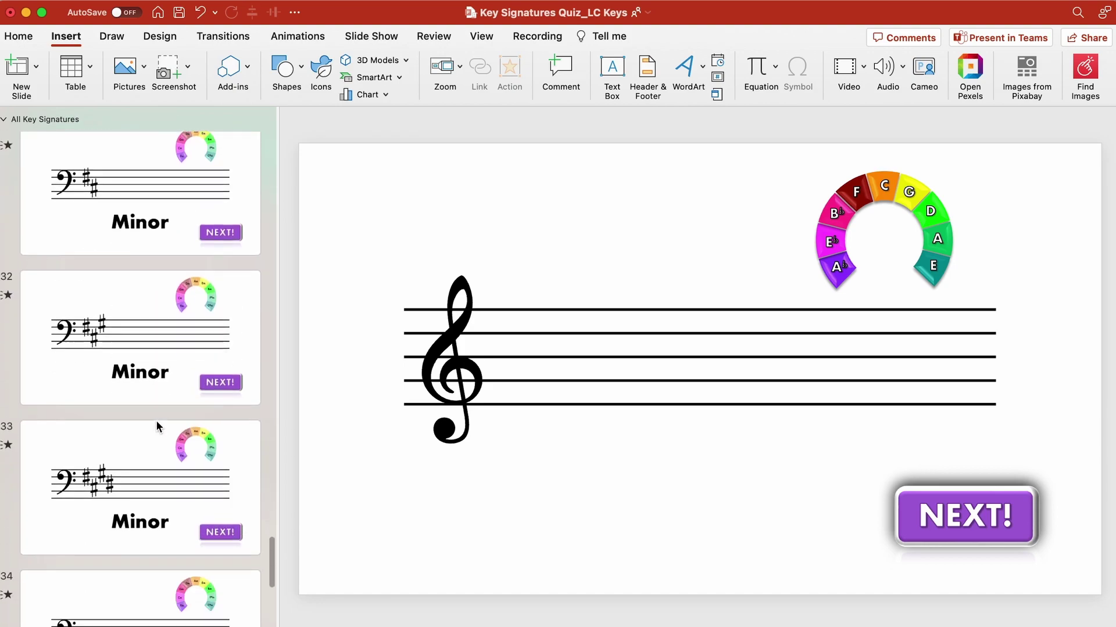
pyautogui.click(155, 346)
pyautogui.scroll(20, 154, 348)
pyautogui.scroll(20, 154, 348)
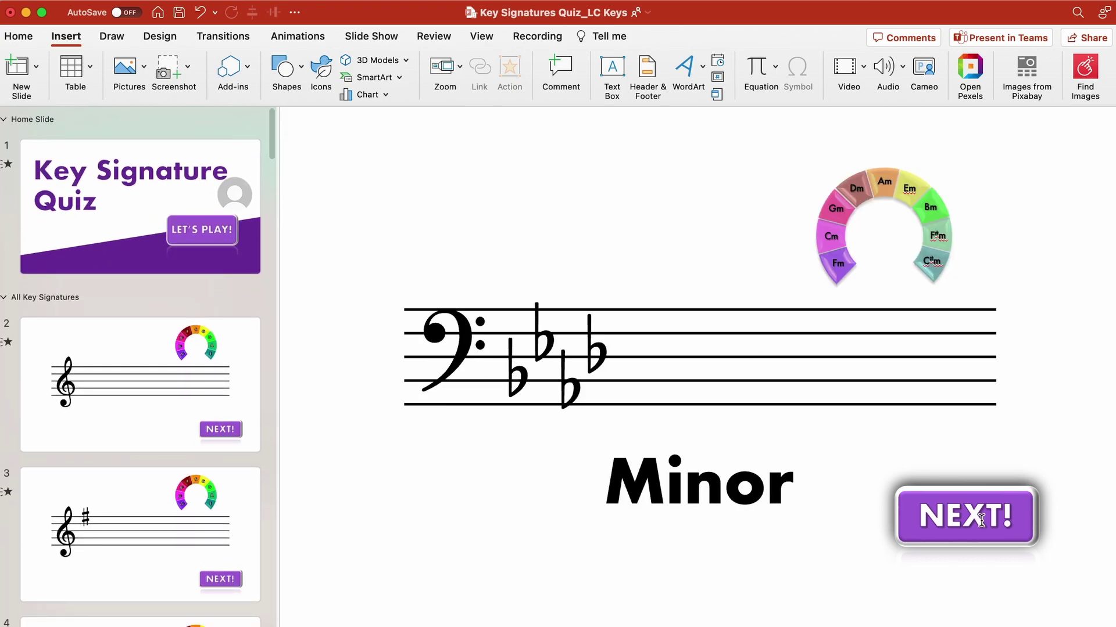
pyautogui.click(244, 326)
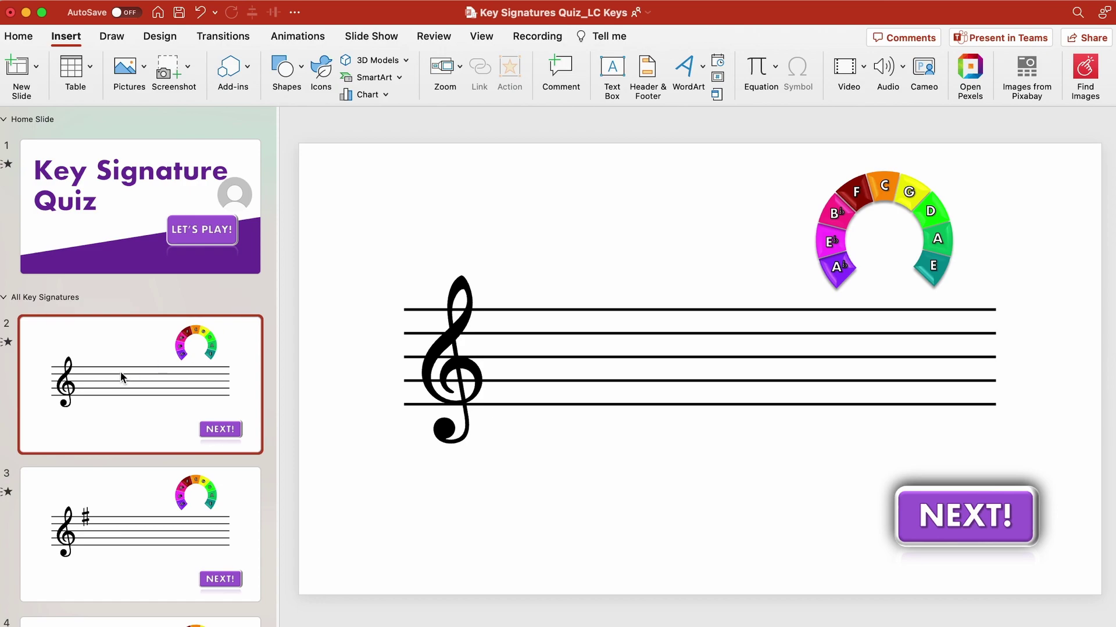
pyautogui.scroll(-20, 121, 374)
pyautogui.scroll(2, 120, 377)
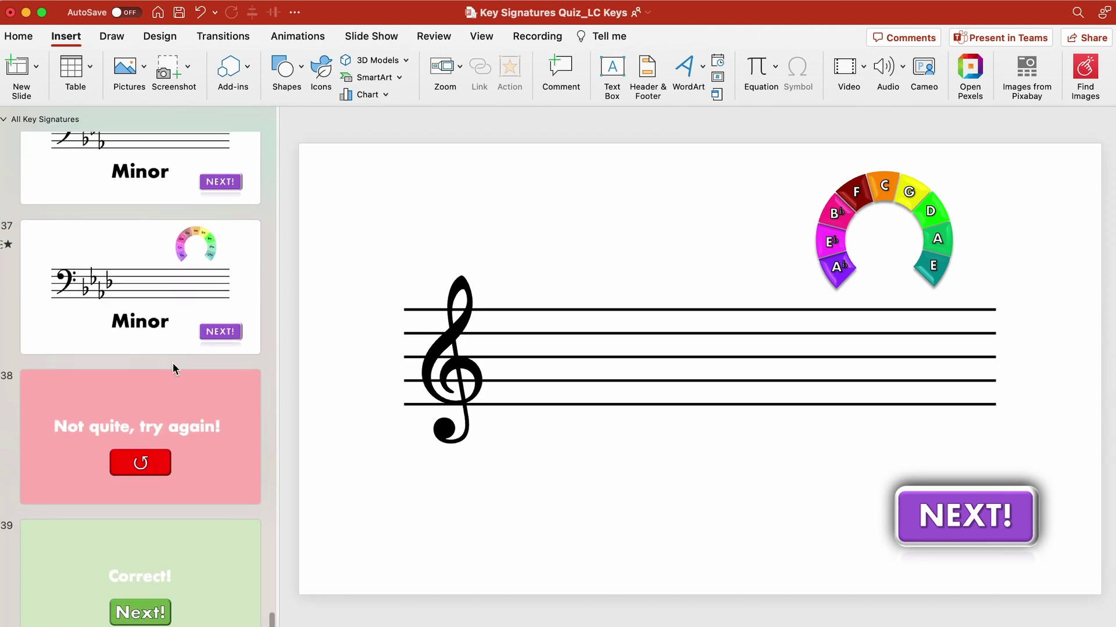
# View slide 38 (try-again) and slide 39 (Correct!) result slides
pyautogui.click(121, 387)
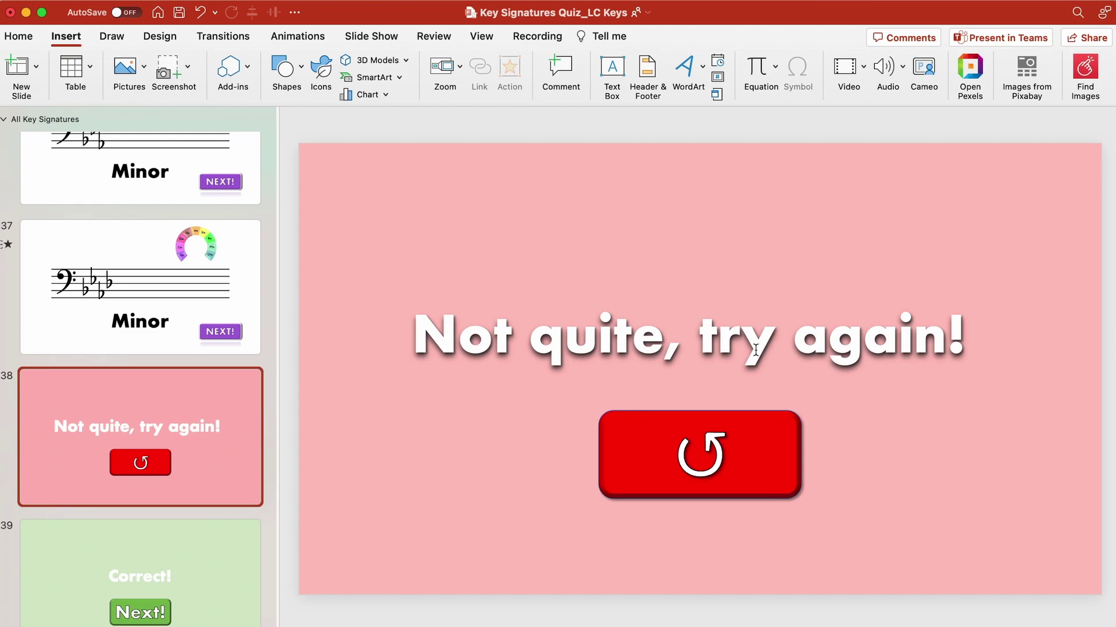
pyautogui.click(169, 551)
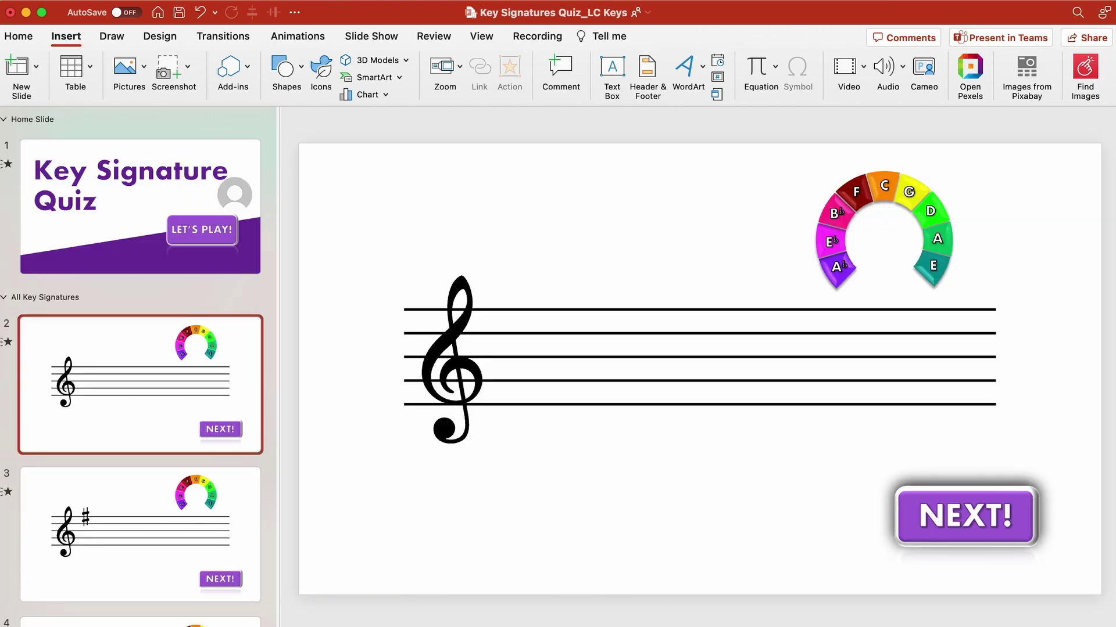
# Undo the last change, show slide 2's Selection Pane, and select the wheel's C piece, Rectangle 4
pyautogui.scroll(5, 873, 228)
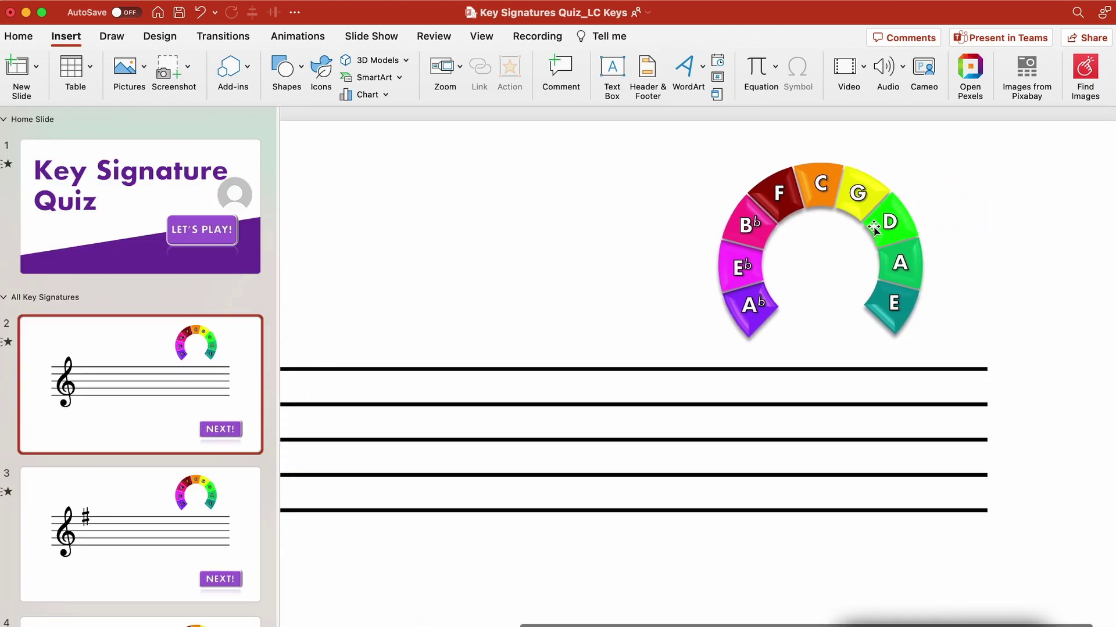
pyautogui.hscroll(2, 873, 229)
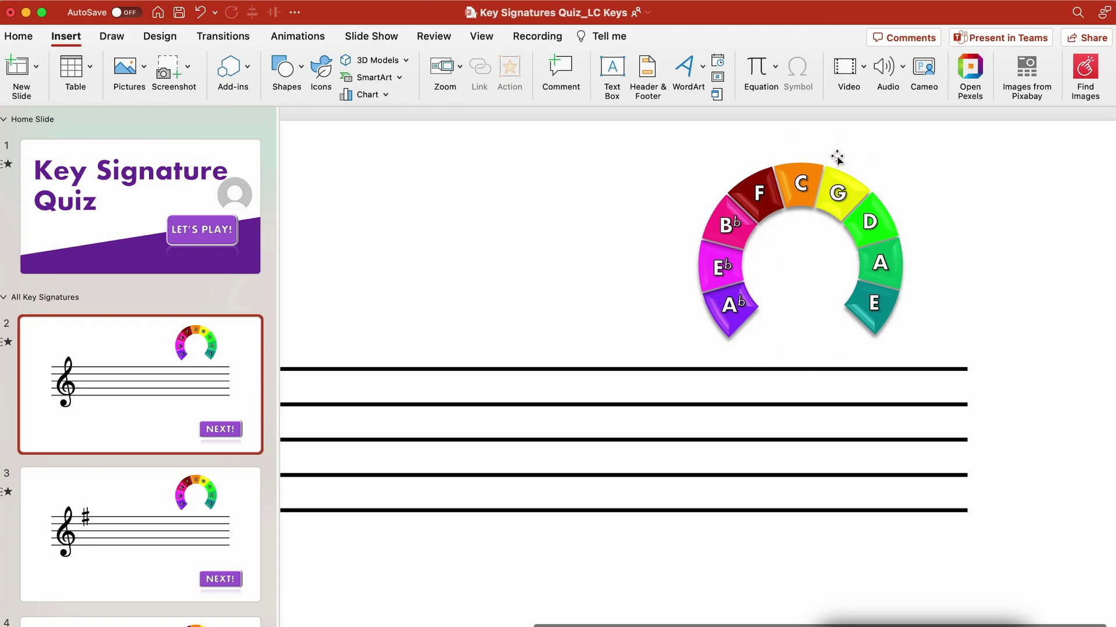
pyautogui.press('super+z')
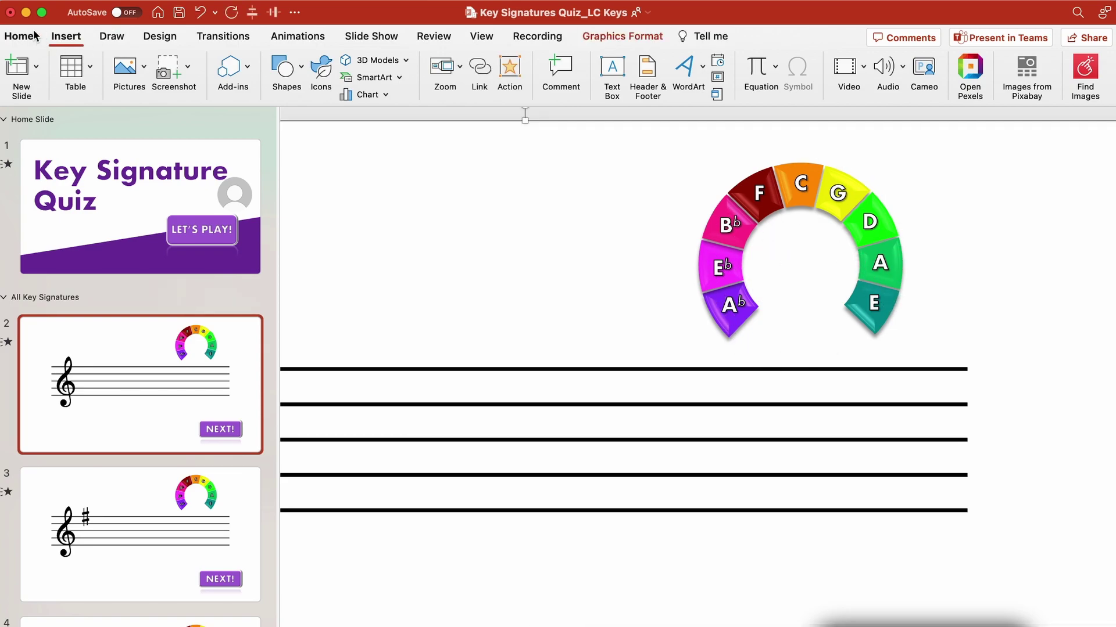
pyautogui.click(30, 36)
pyautogui.click(855, 67)
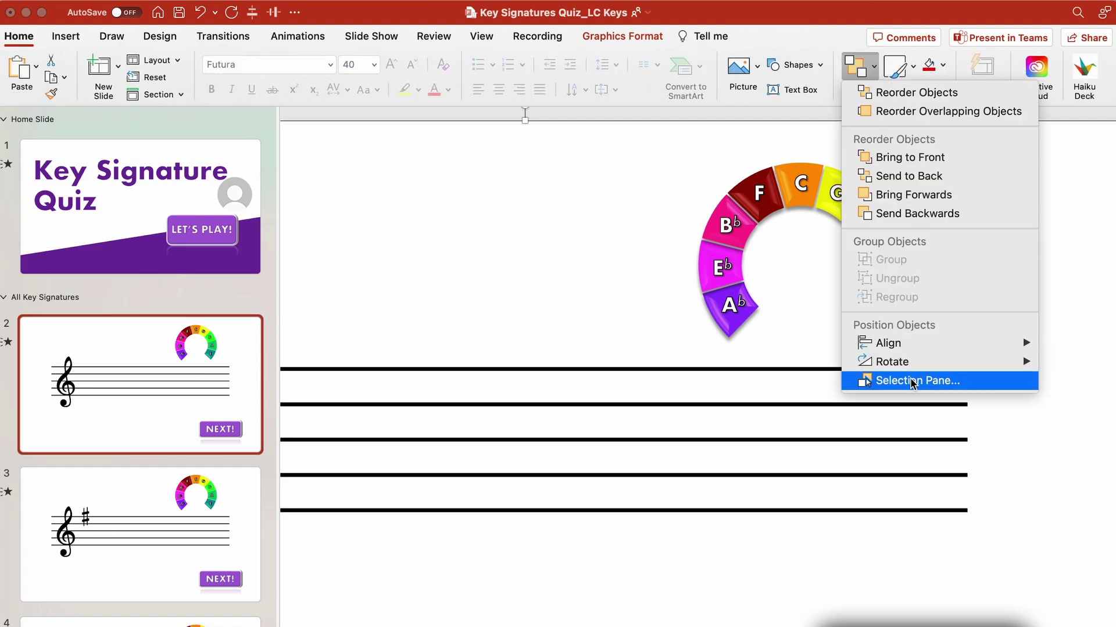
pyautogui.click(933, 381)
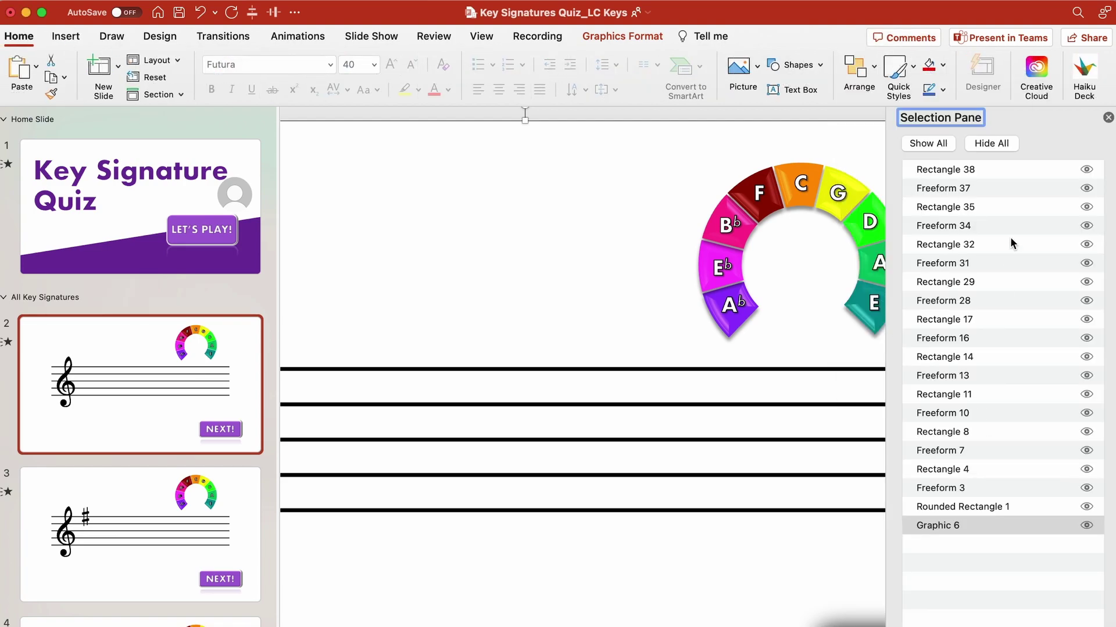
pyautogui.click(996, 468)
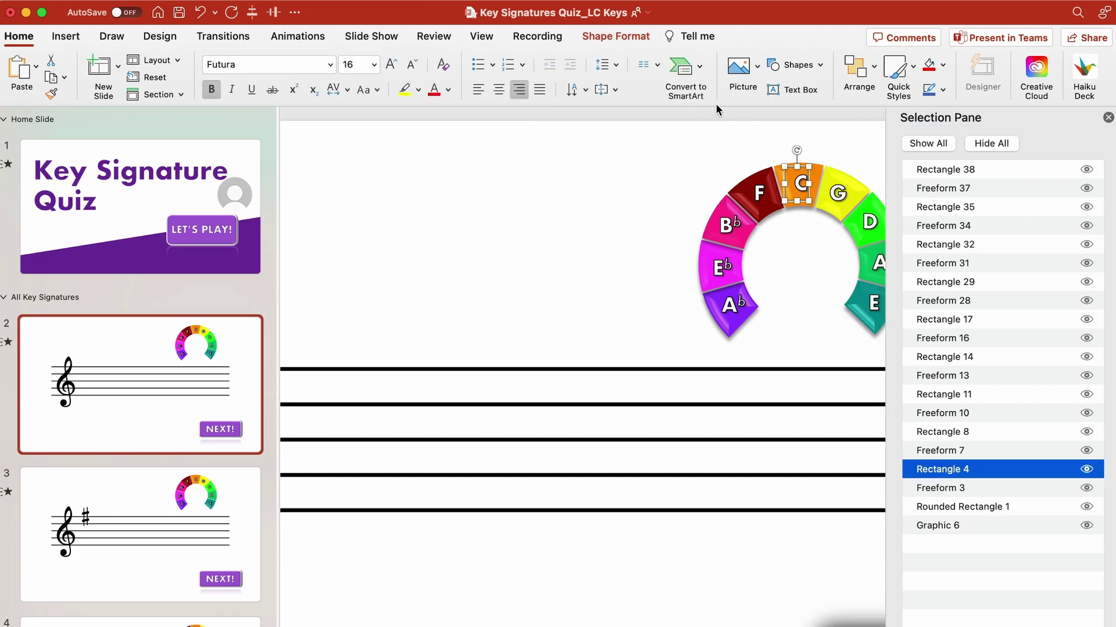
# Link the C answer piece to the Last Slide
pyautogui.click(65, 39)
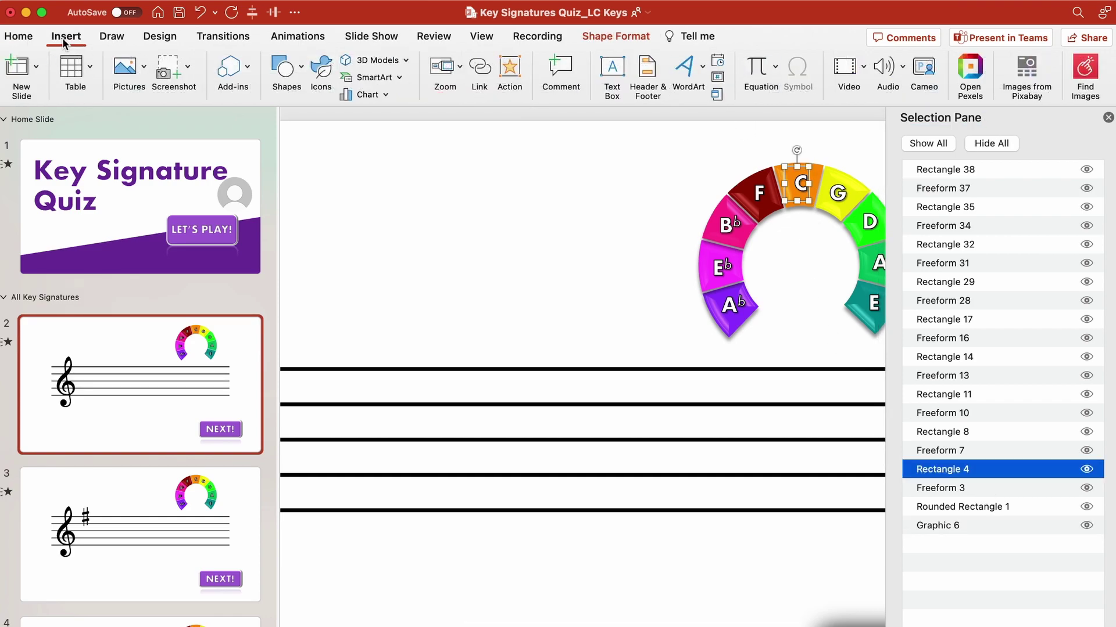
pyautogui.click(510, 68)
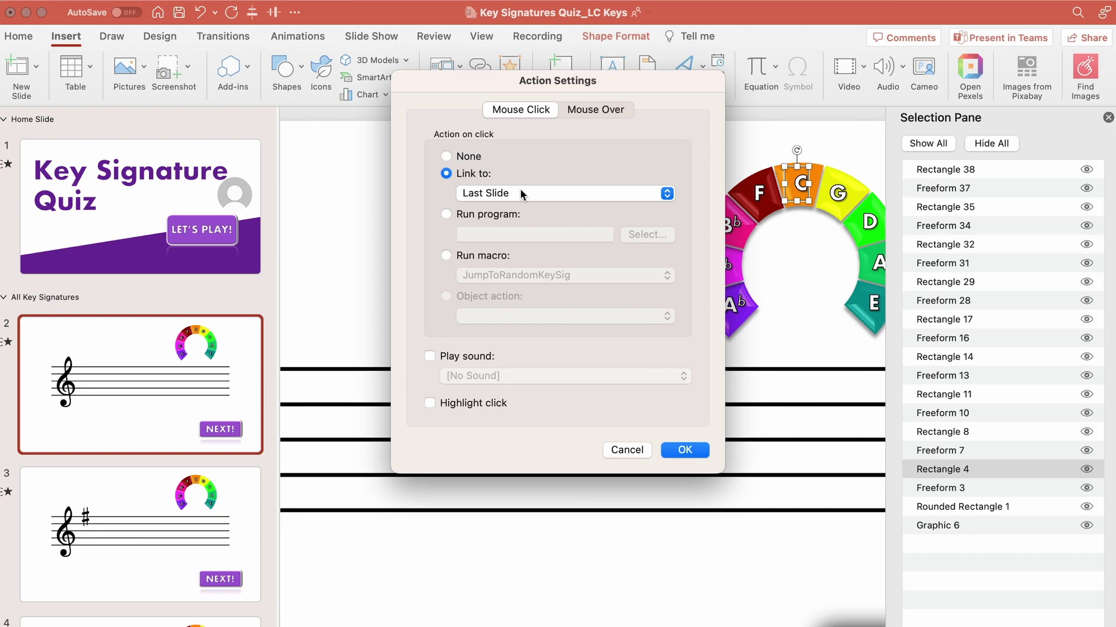
pyautogui.click(659, 450)
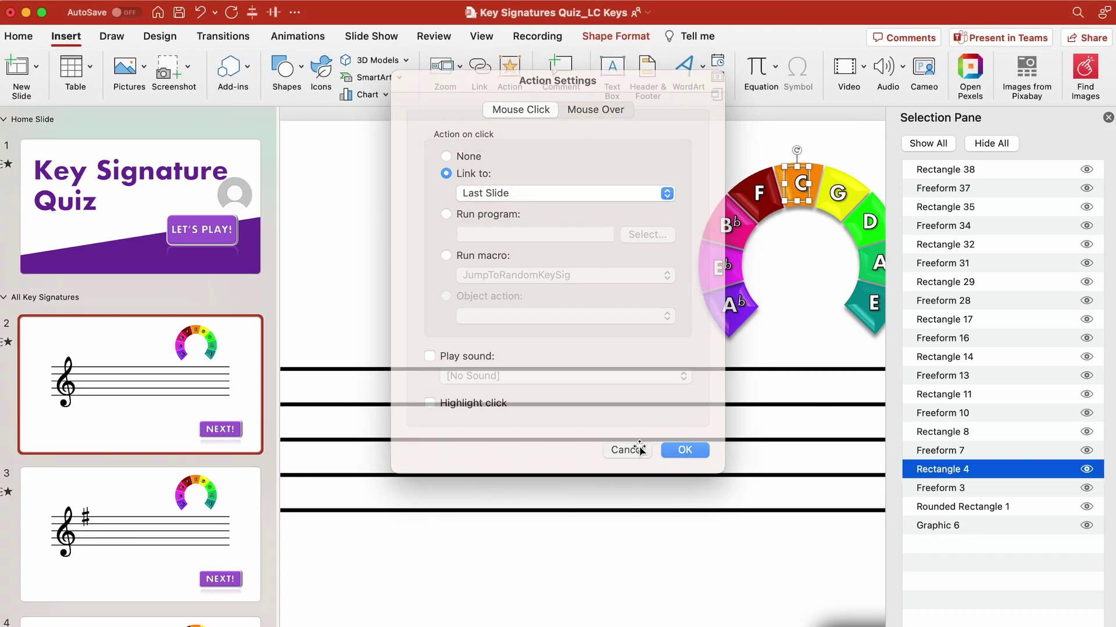
# Select the F answer piece (Rectangle 38) and link it to slide 38
pyautogui.scroll(-5, 89, 406)
pyautogui.scroll(-20, 88, 423)
pyautogui.scroll(1, 92, 496)
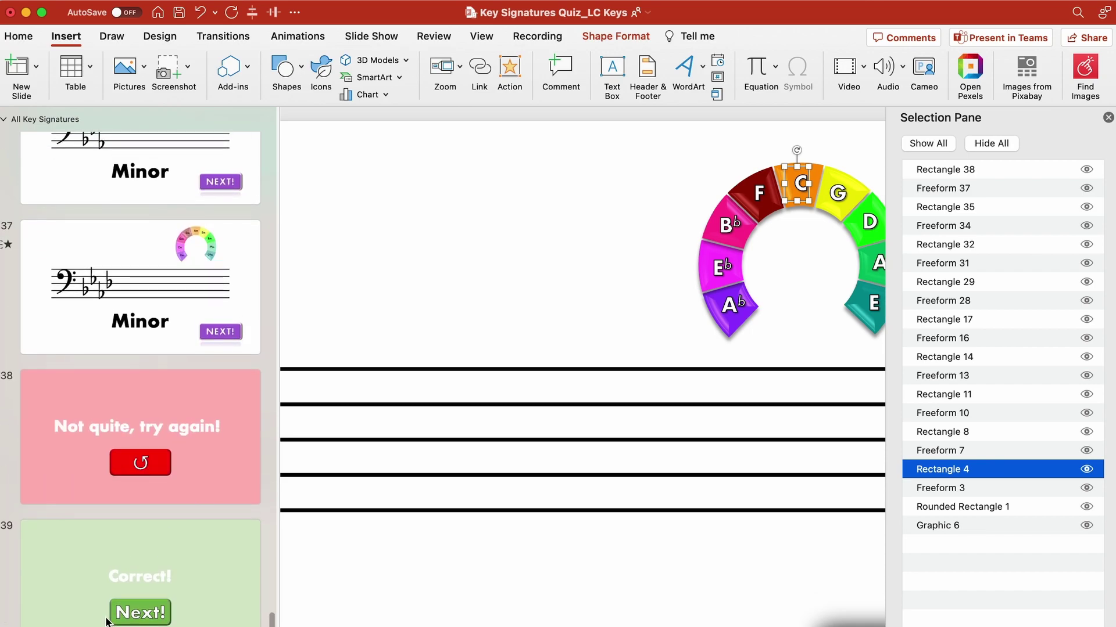
pyautogui.click(782, 249)
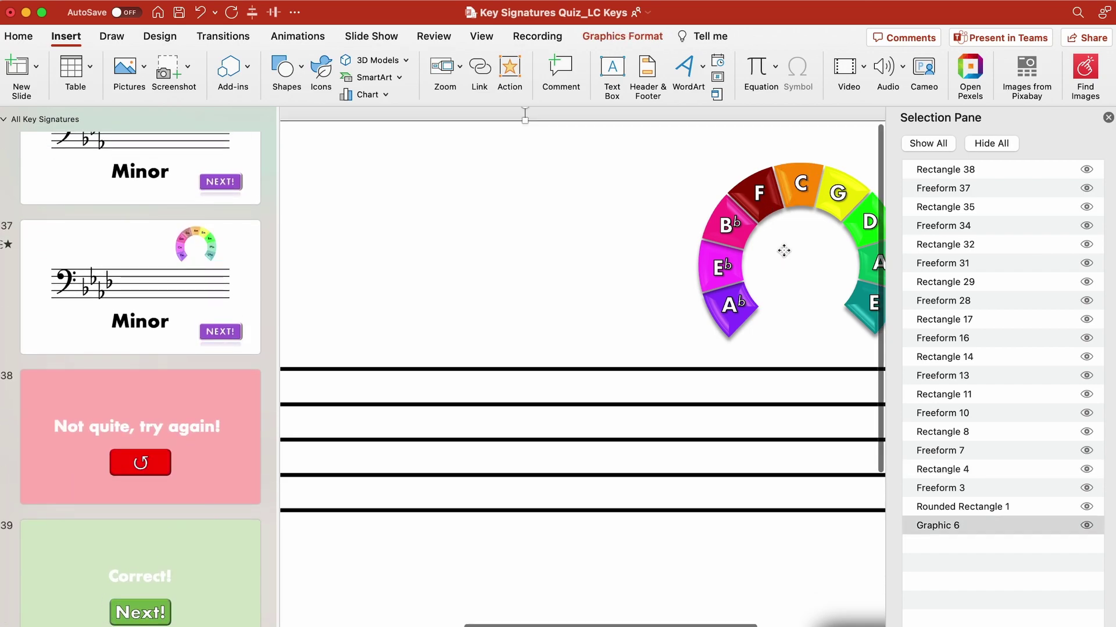
pyautogui.click(767, 202)
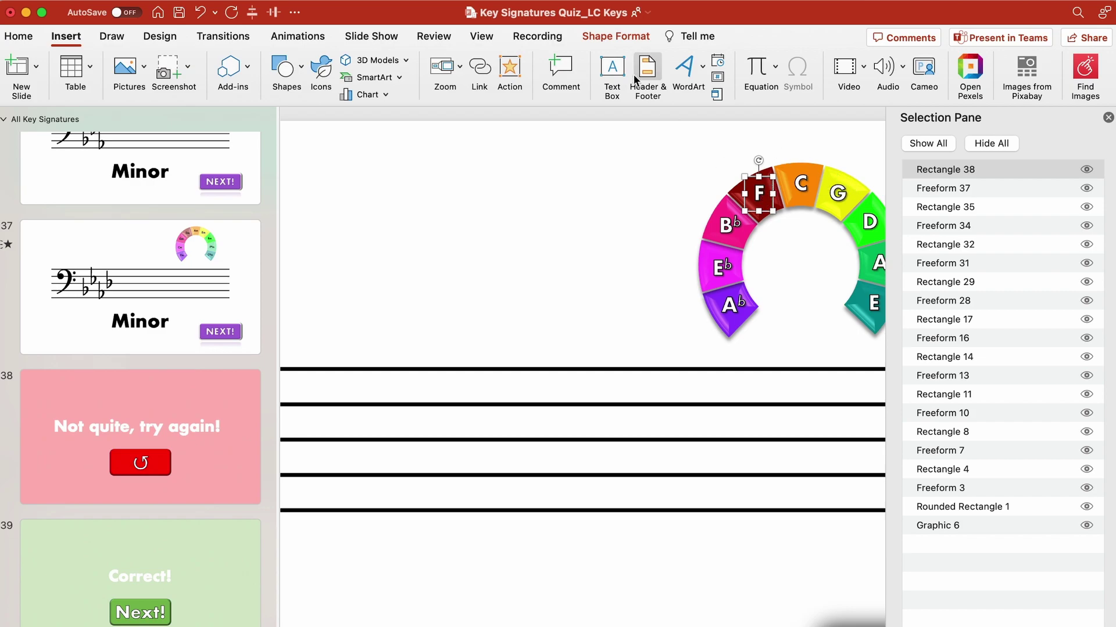
pyautogui.scroll(-3, 493, 162)
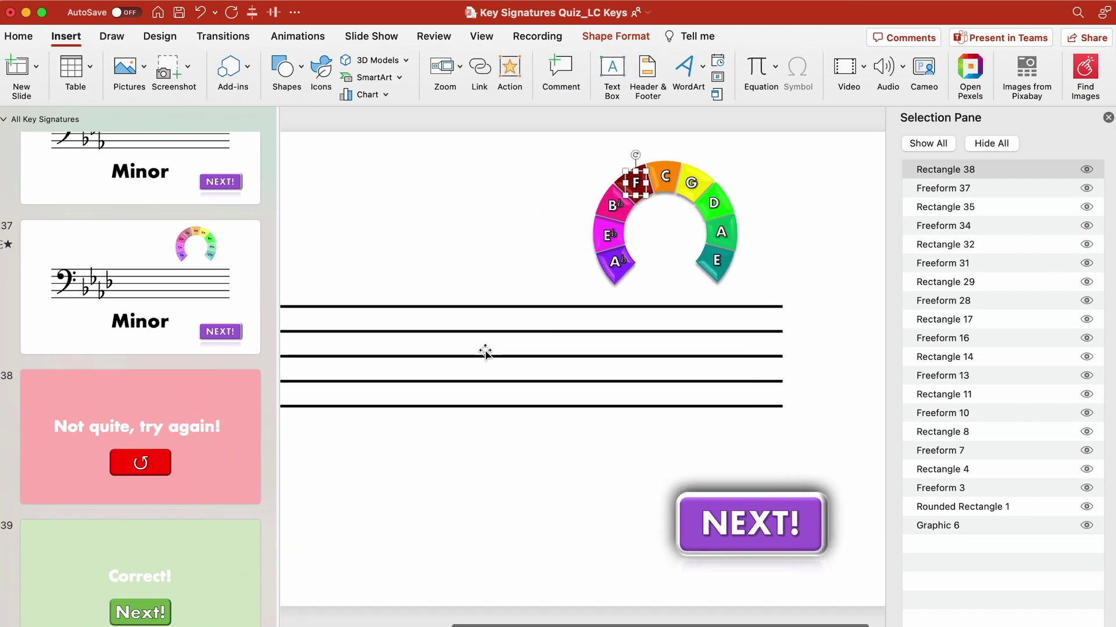
pyautogui.click(509, 73)
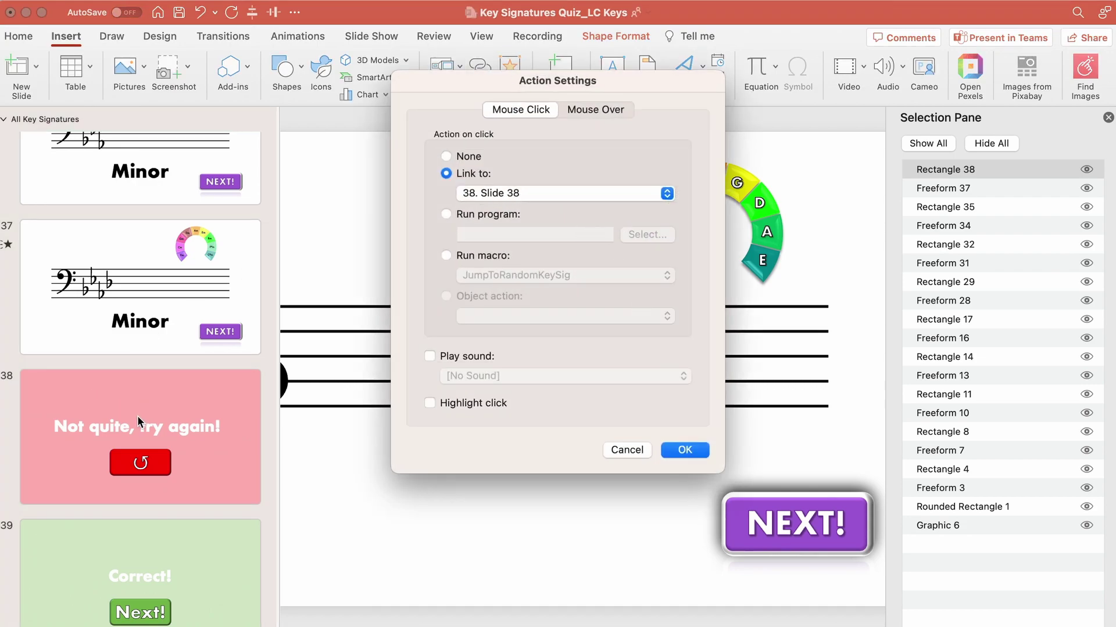
pyautogui.press('Return')
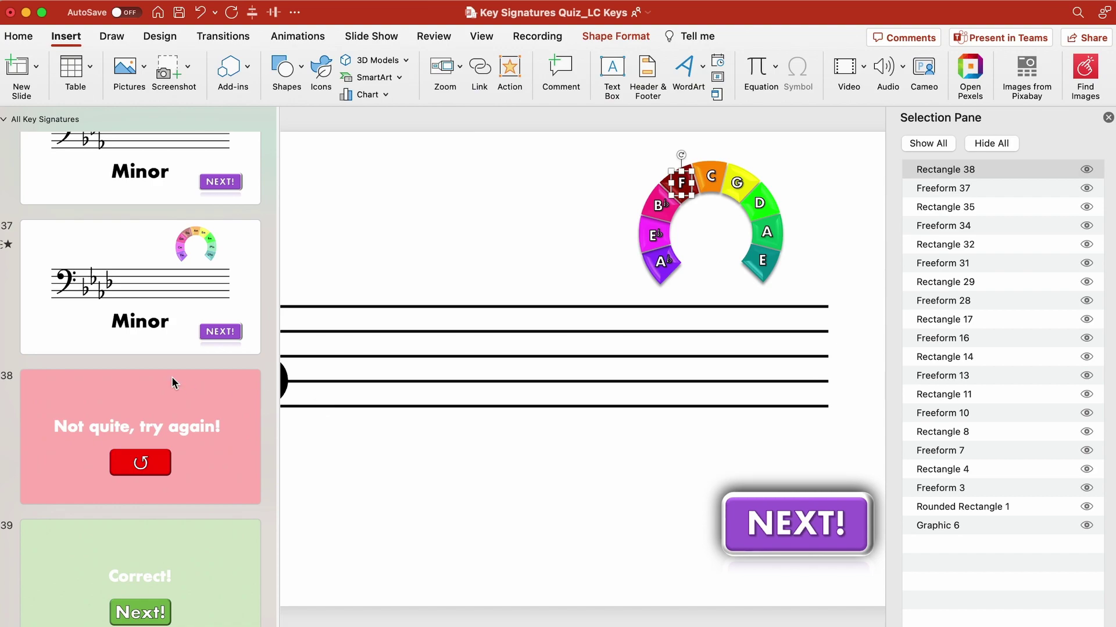
# Check the try-again slide's red retry button action without changing it, then go back up to slide 1
pyautogui.click(172, 377)
pyautogui.click(594, 446)
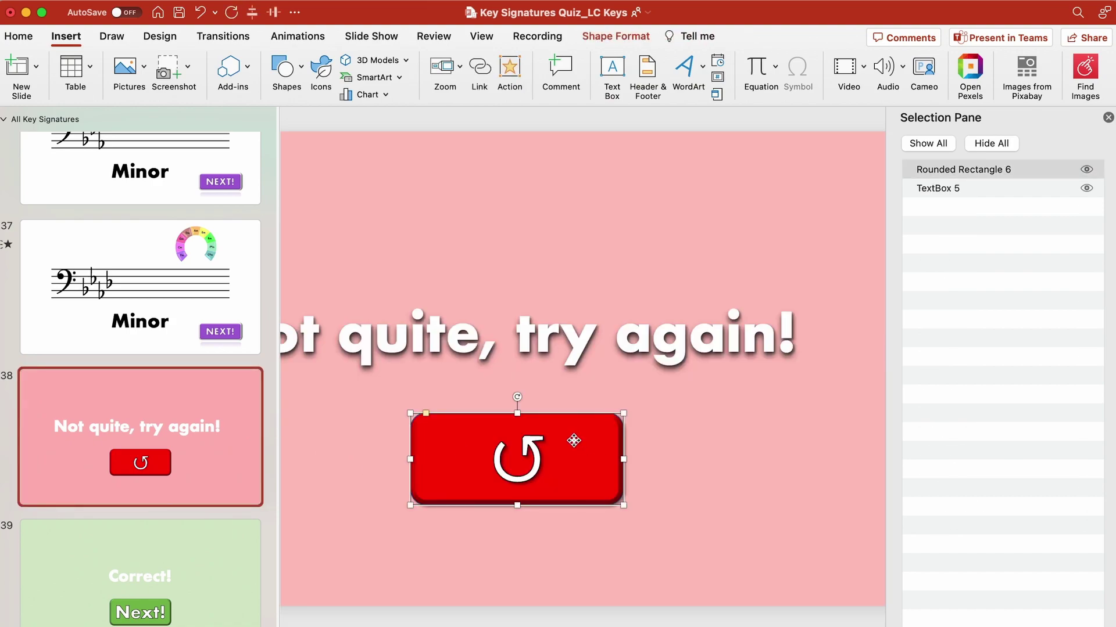
pyautogui.click(511, 73)
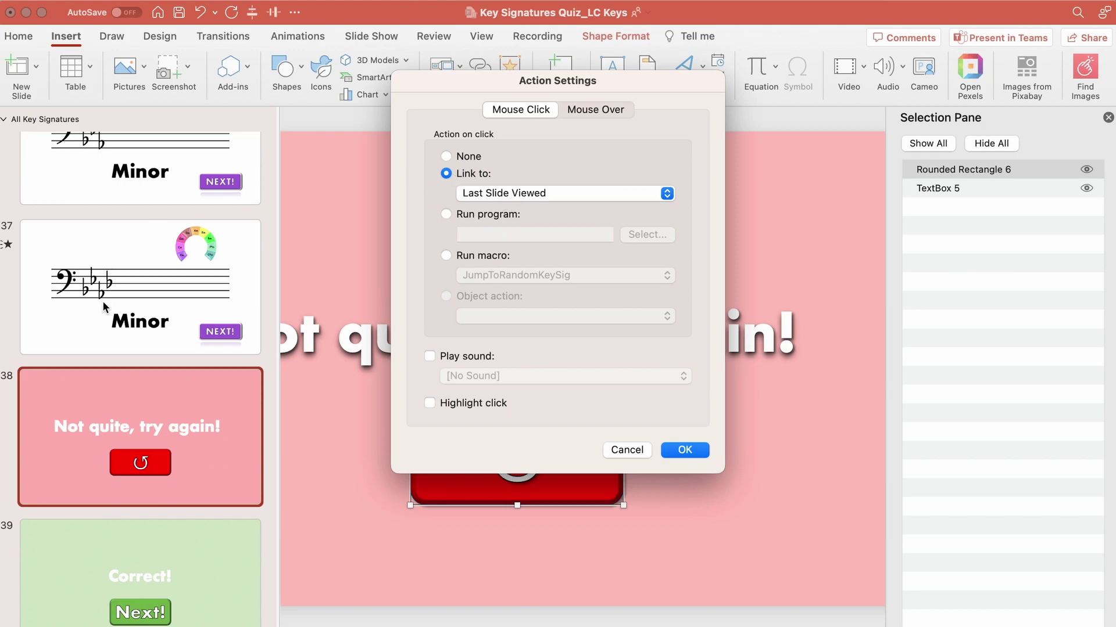
pyautogui.click(626, 451)
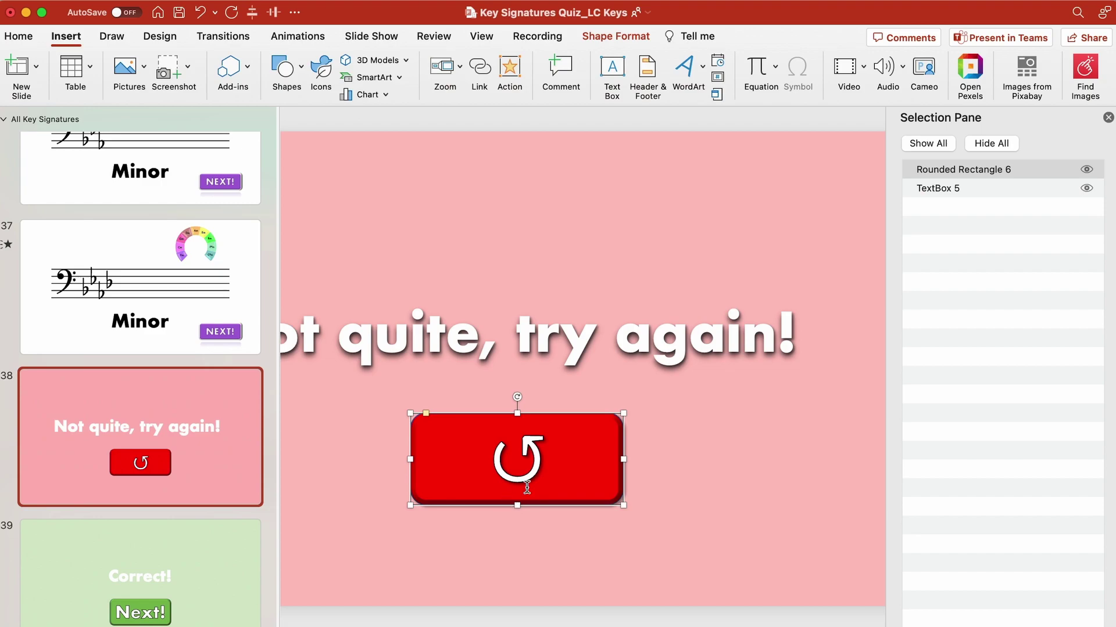
pyautogui.scroll(15, 172, 298)
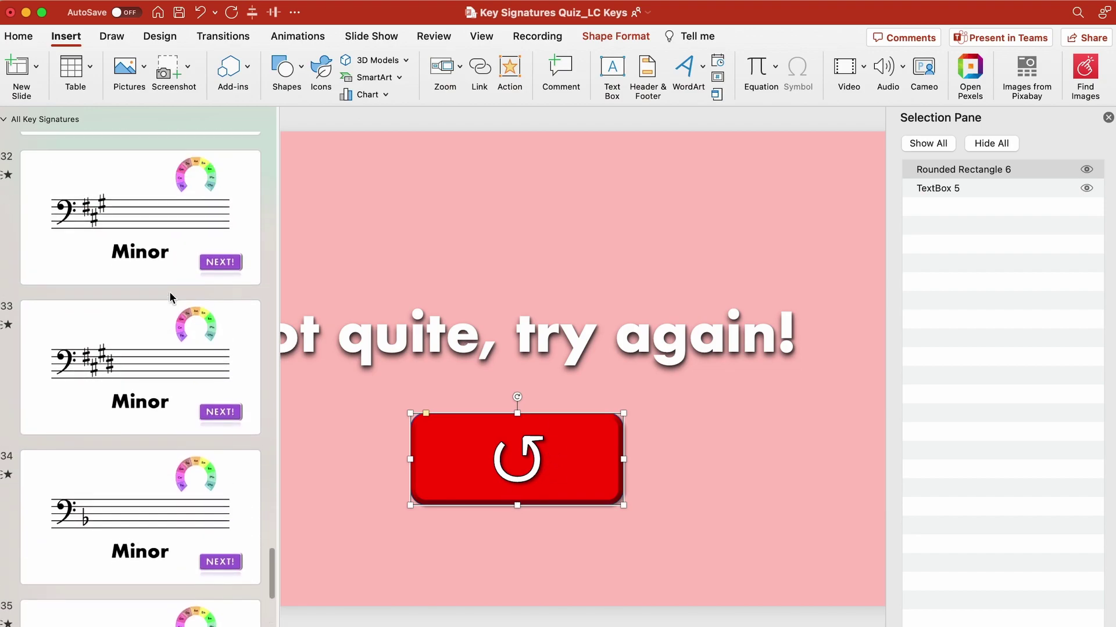
pyautogui.scroll(5, 172, 298)
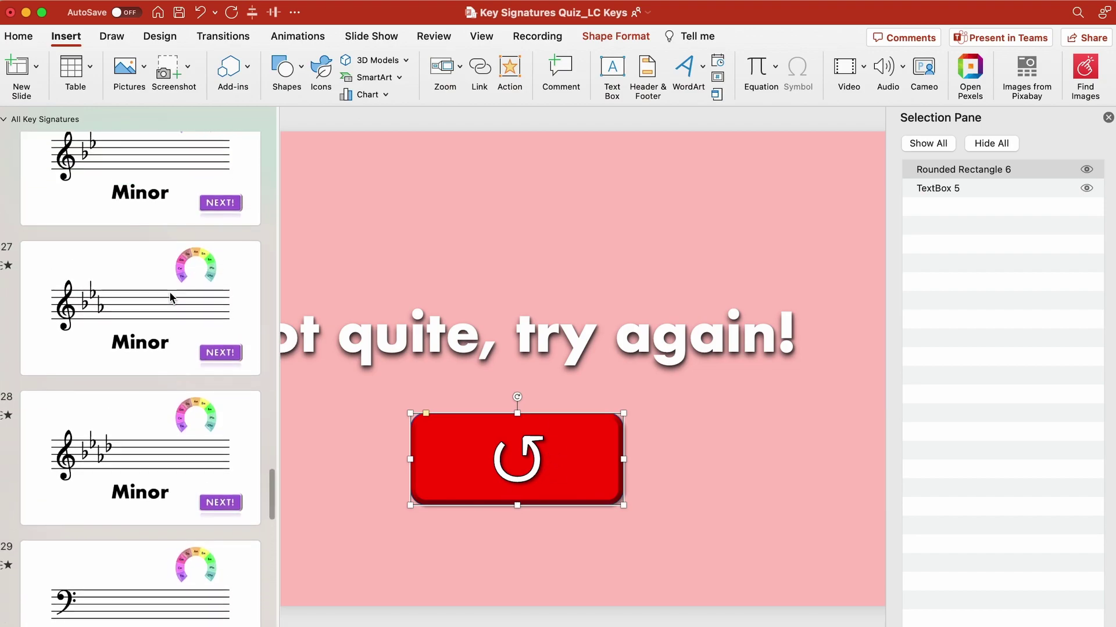
pyautogui.scroll(2, 164, 296)
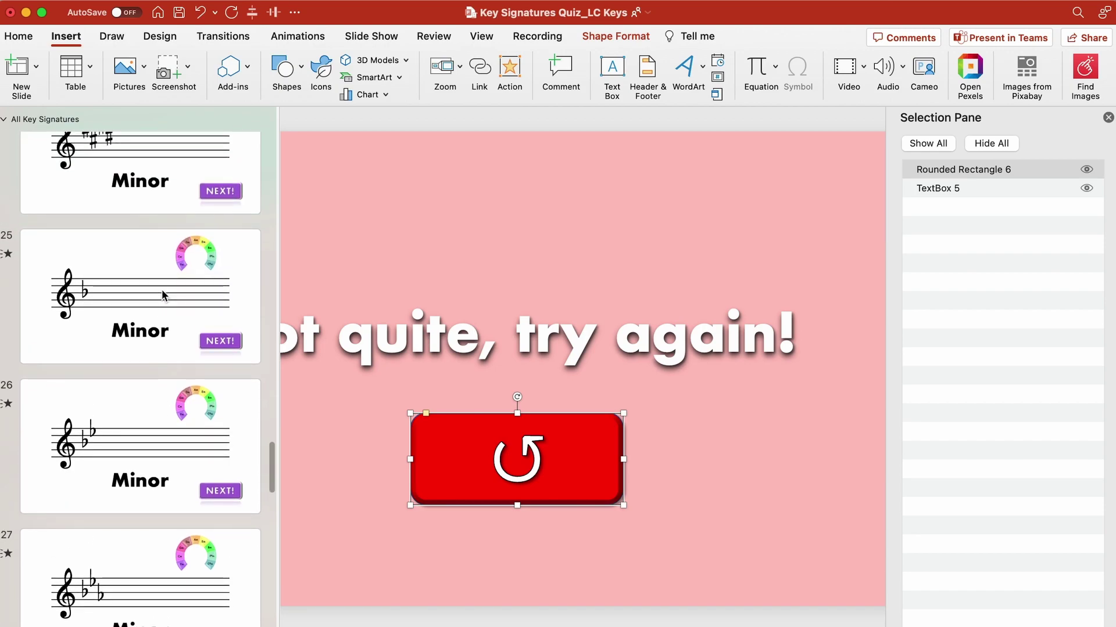
pyautogui.scroll(5, 164, 295)
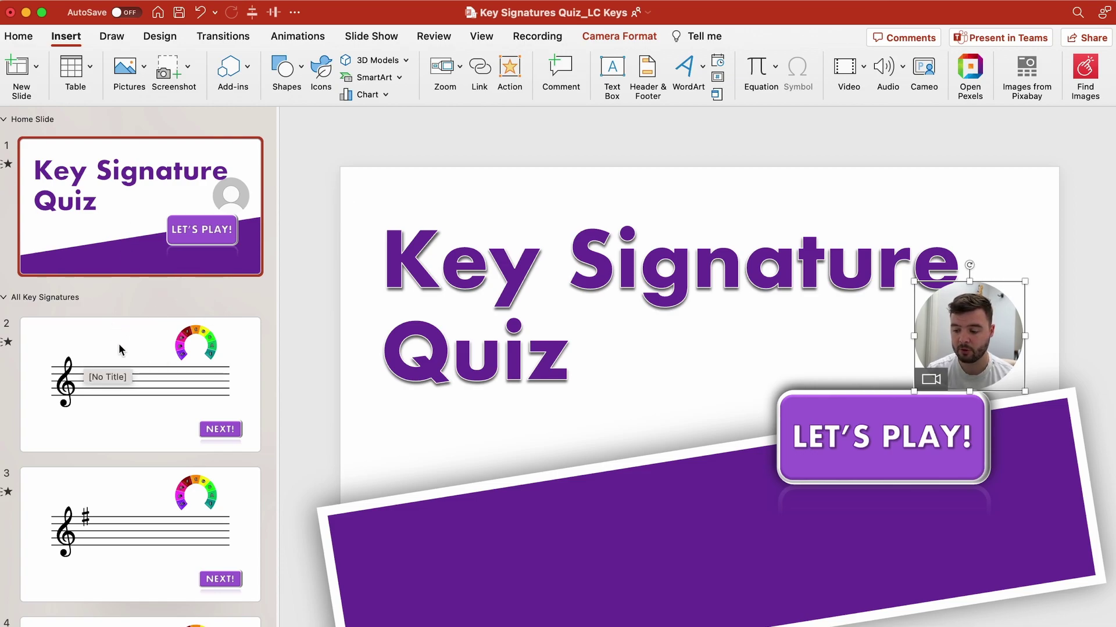
pyautogui.scroll(-2, 67, 356)
pyautogui.scroll(-3, 65, 356)
pyautogui.scroll(2, 66, 356)
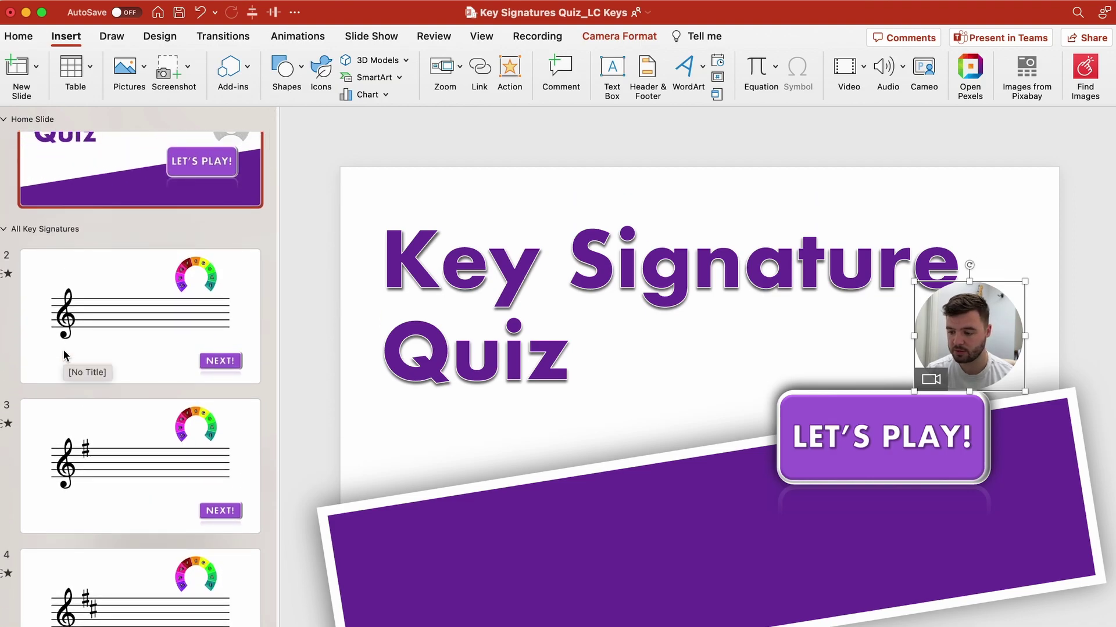
# From the Macros list, create JumpToRandomKeySig2 by adding 2 to JumpToRandomKeySig's name
pyautogui.scroll(2, 66, 355)
pyautogui.click(21, 37)
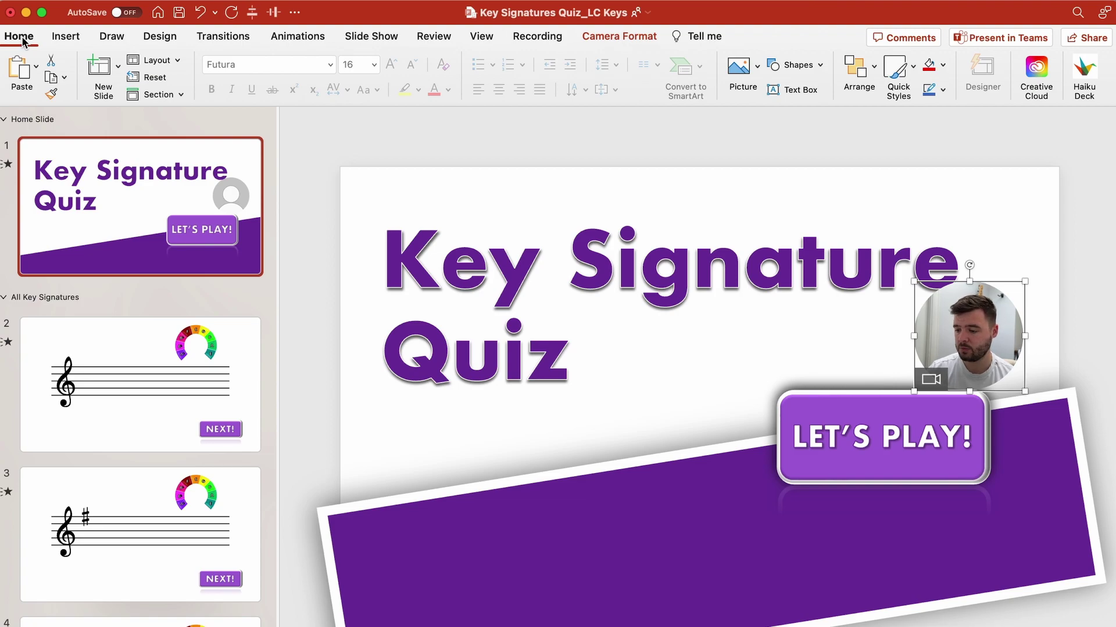
pyautogui.click(490, 38)
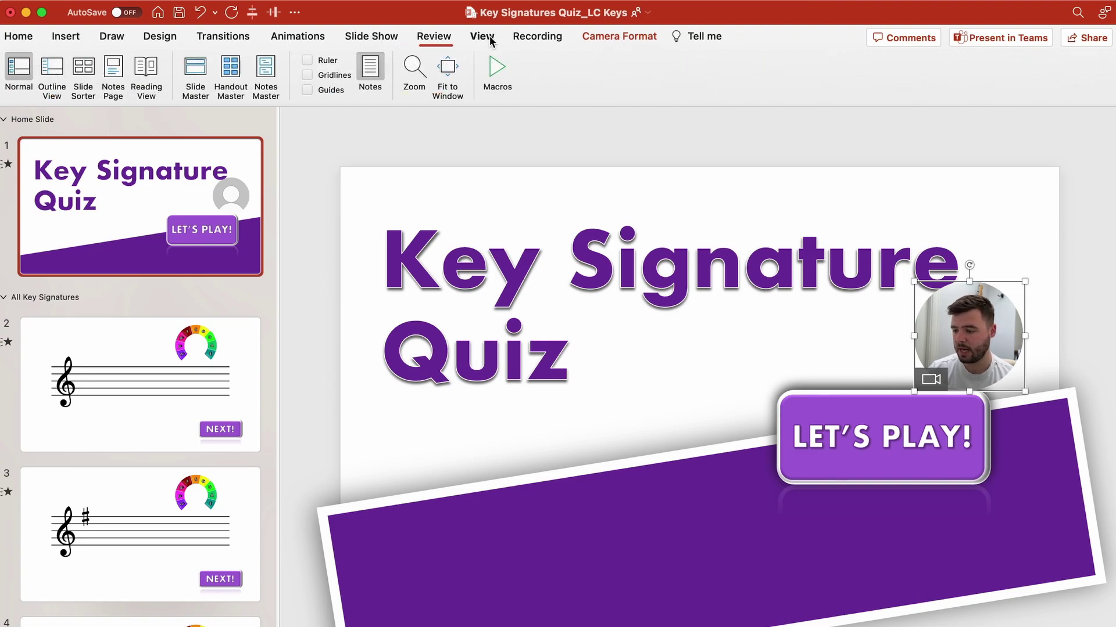
pyautogui.click(493, 71)
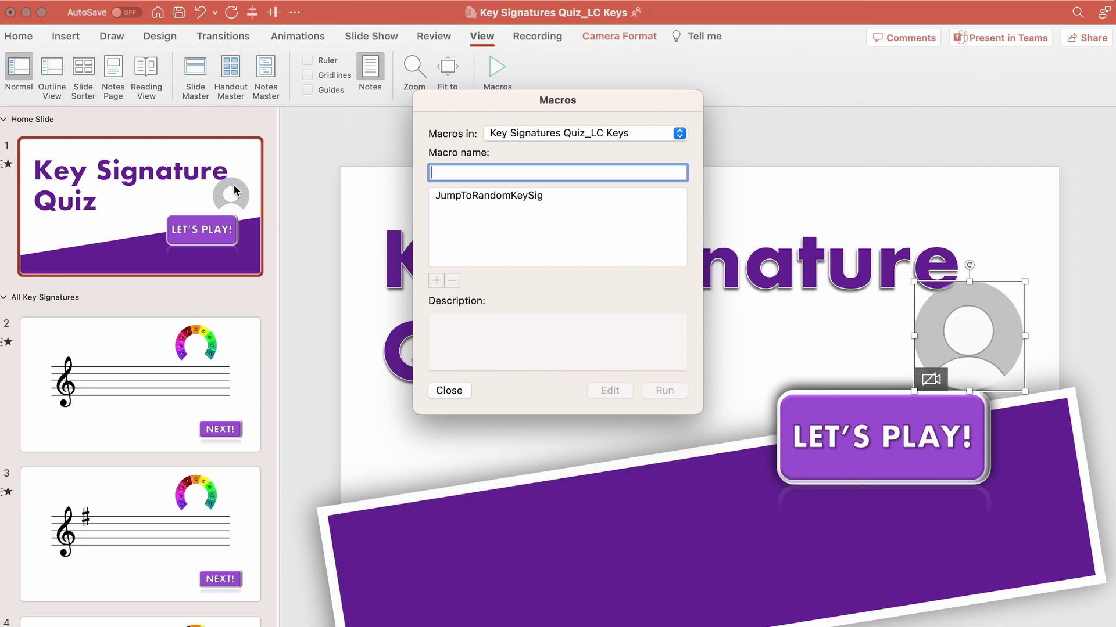
pyautogui.click(481, 195)
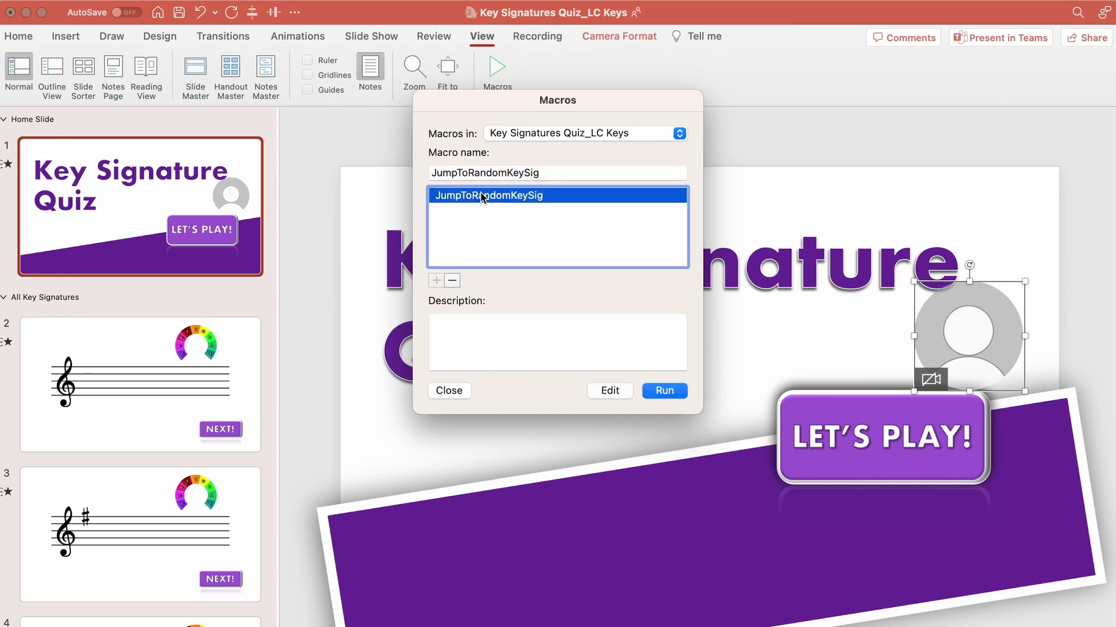
pyautogui.click(555, 174)
pyautogui.write('2')
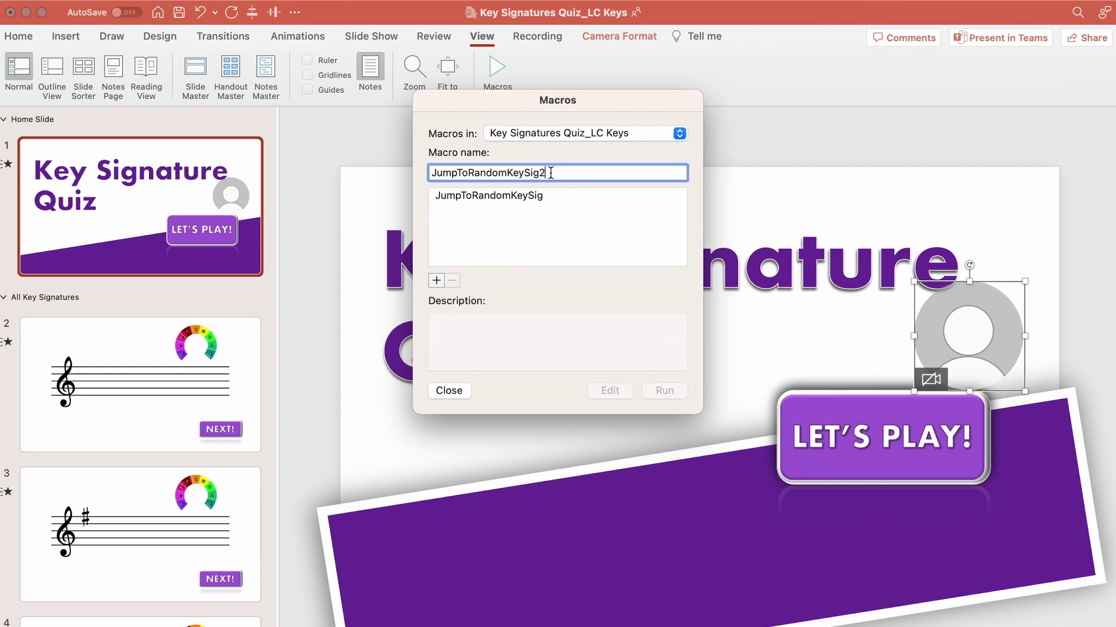
pyautogui.click(435, 282)
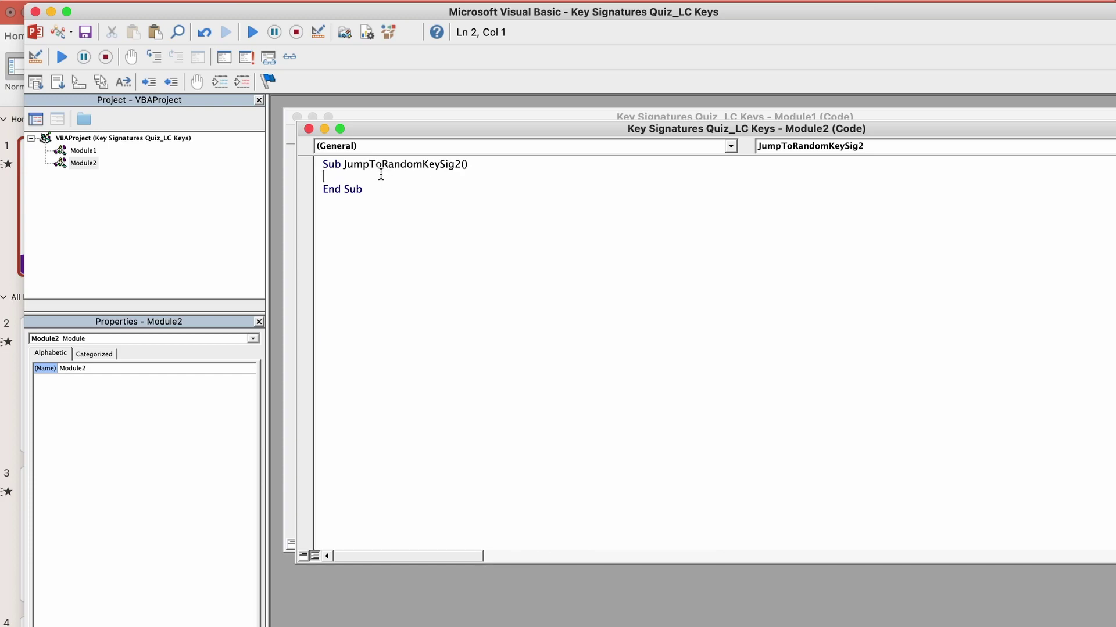
# Copy the Notes code from FirstSlide = 2 through the GotoSlide line and switch back to Visual Basic
pyautogui.press('super+Tab')
pyautogui.press('super+Tab')
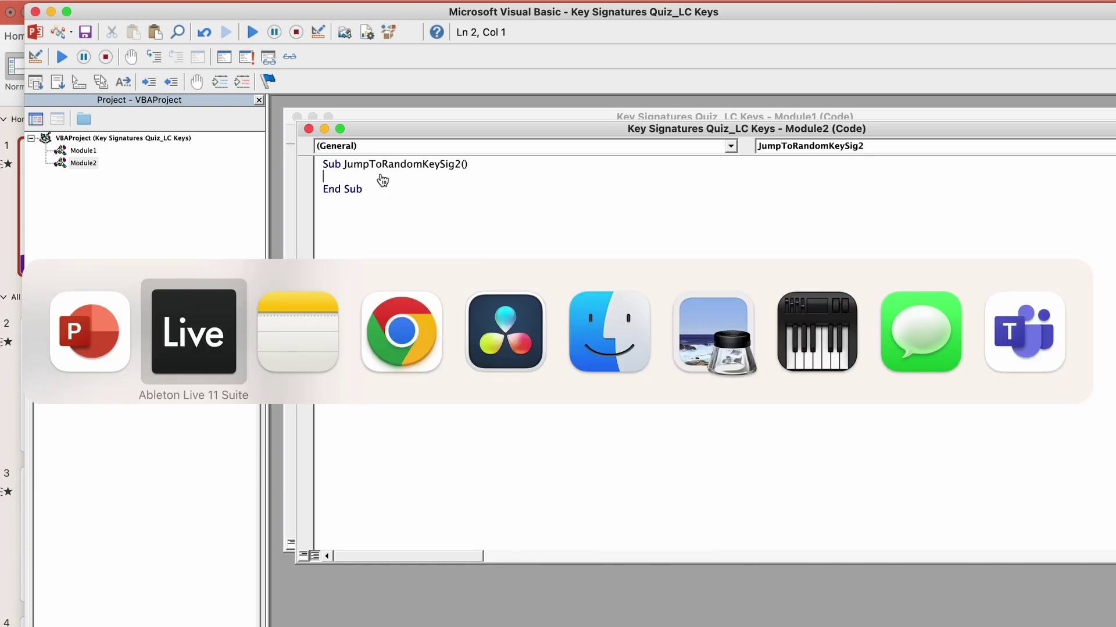
pyautogui.click(15, 151)
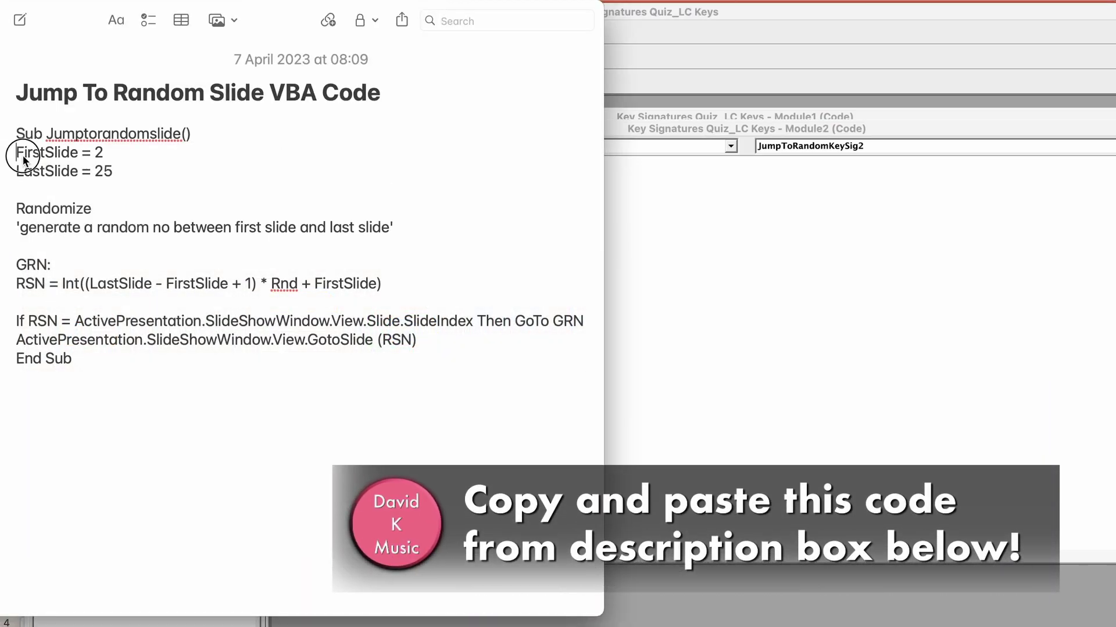
pyautogui.click(18, 154)
pyautogui.moveTo(19, 153); pyautogui.dragTo(430, 342)
pyautogui.press('super+c')
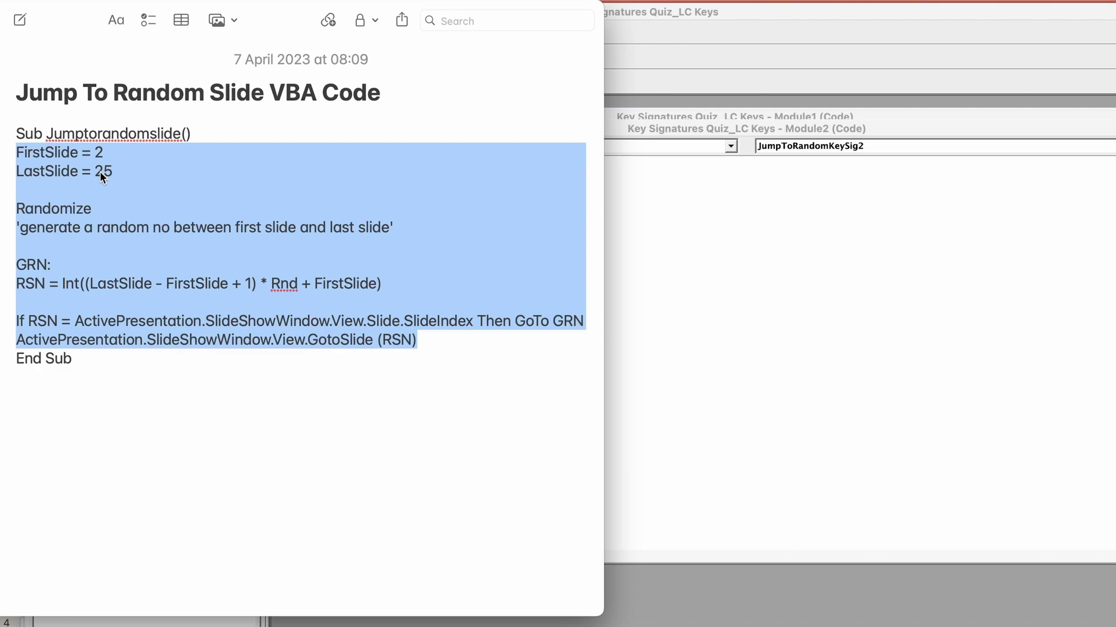
pyautogui.press('super+Tab')
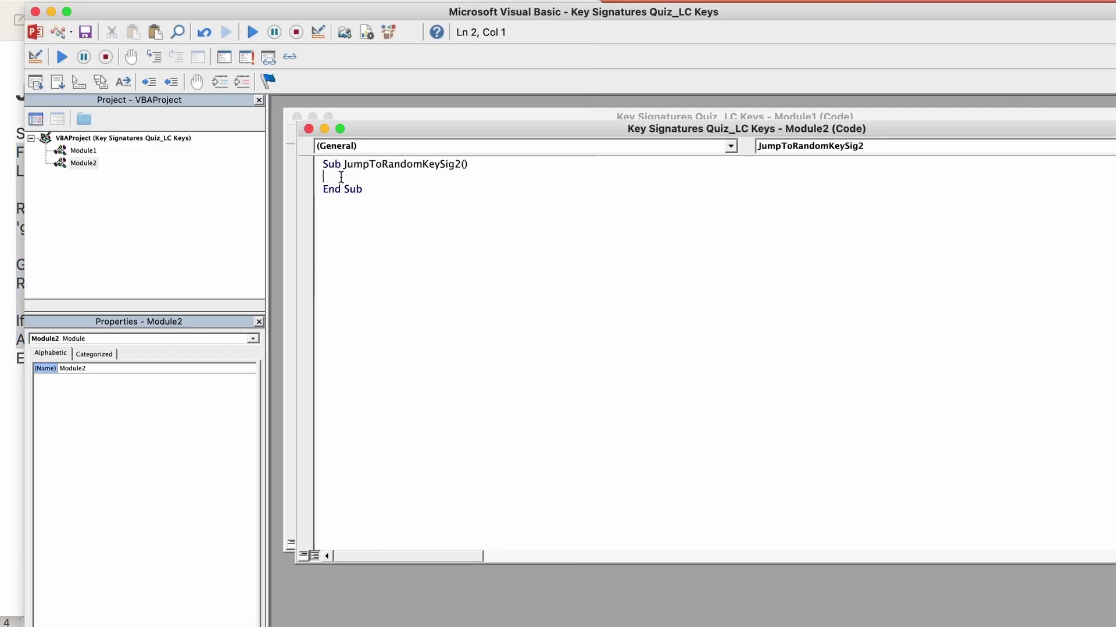
# Paste the copied code into JumpToRandomKeySig2 and delete LastSlide's old value 25
pyautogui.press('super+v')
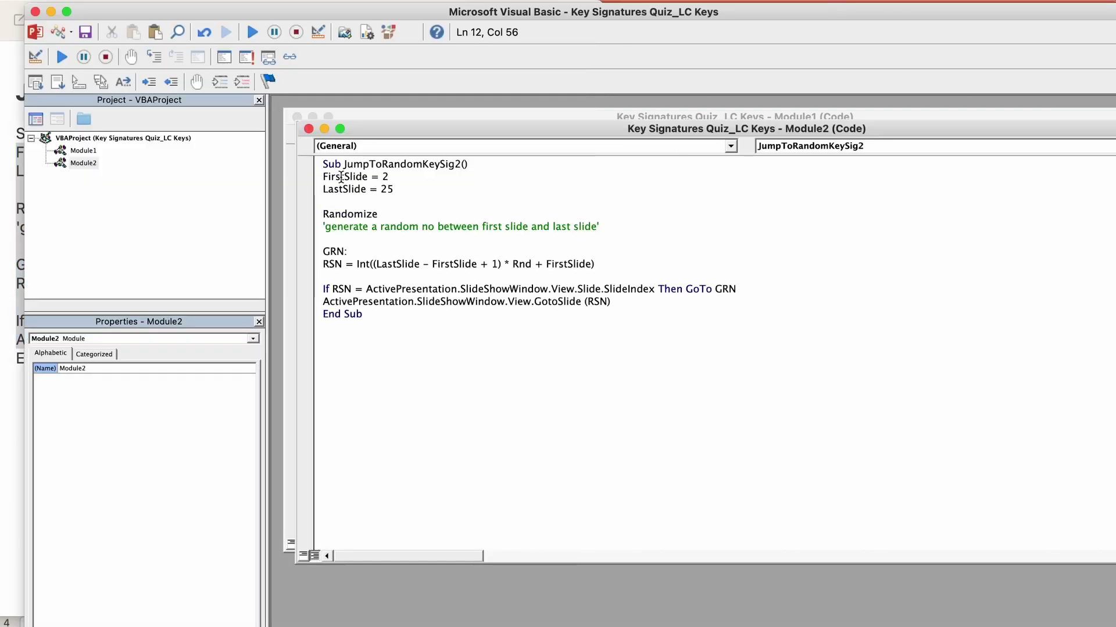
pyautogui.click(394, 190)
pyautogui.press('BackSpace')
pyautogui.press('BackSpace')
# Leave the VBA editor and set the LET'S PLAY! button's click action to run macro JumpToRandomKeySig2
pyautogui.click(38, 12)
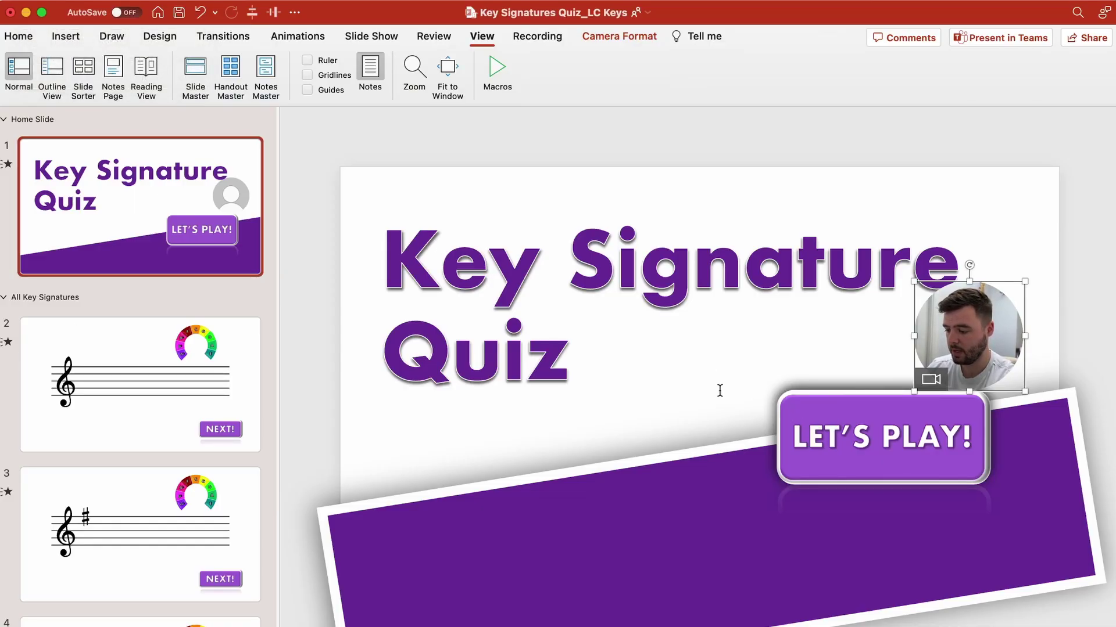
pyautogui.click(828, 405)
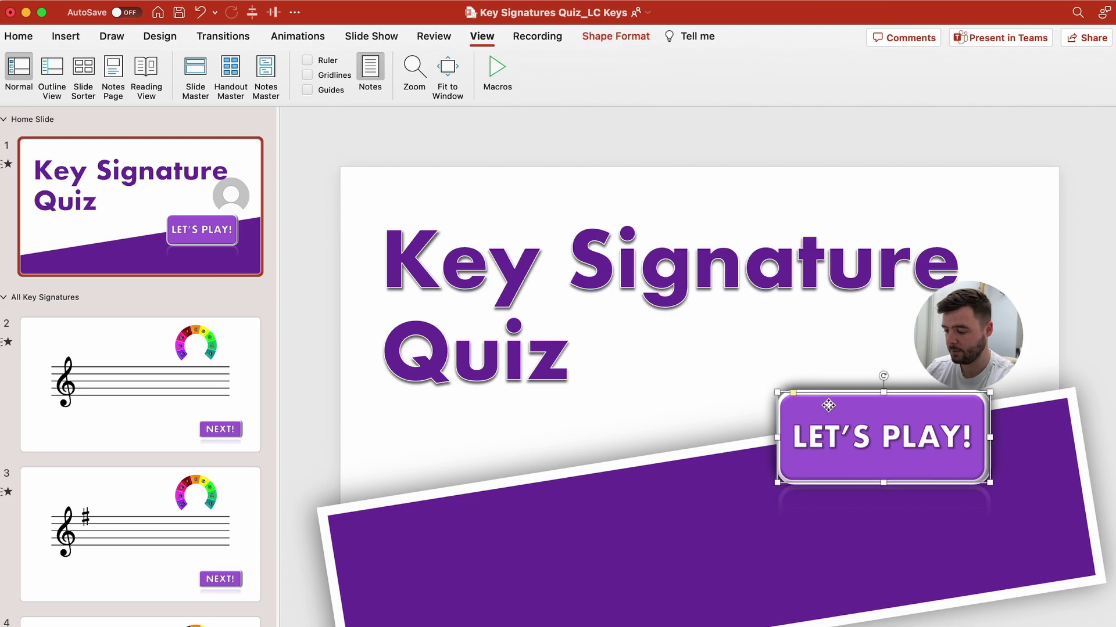
pyautogui.click(66, 36)
pyautogui.click(509, 69)
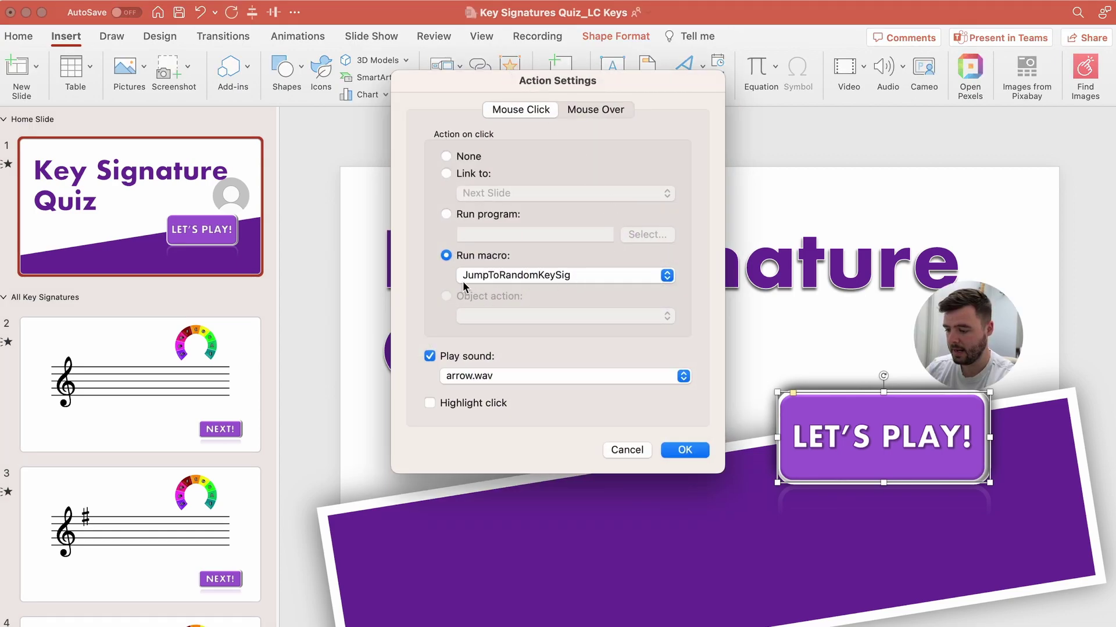
pyautogui.click(582, 282)
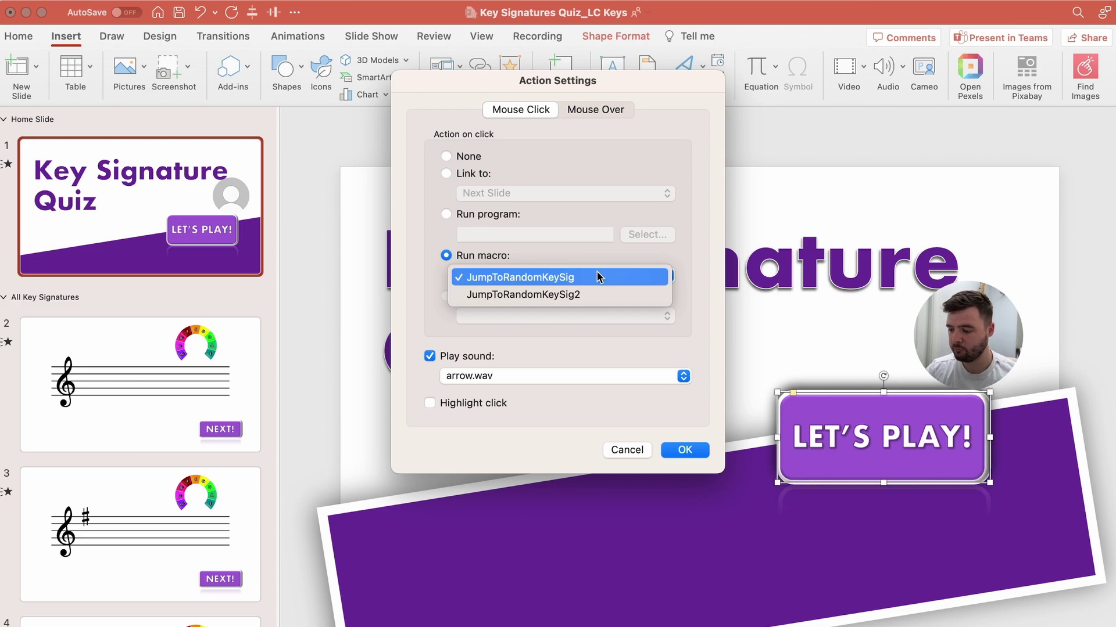
pyautogui.click(576, 296)
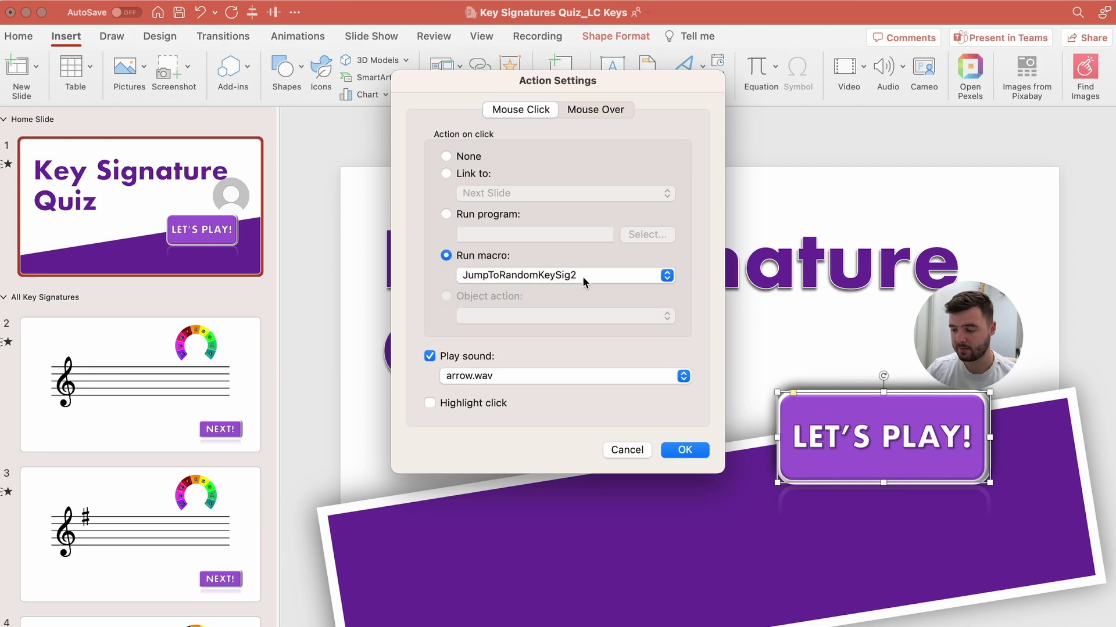